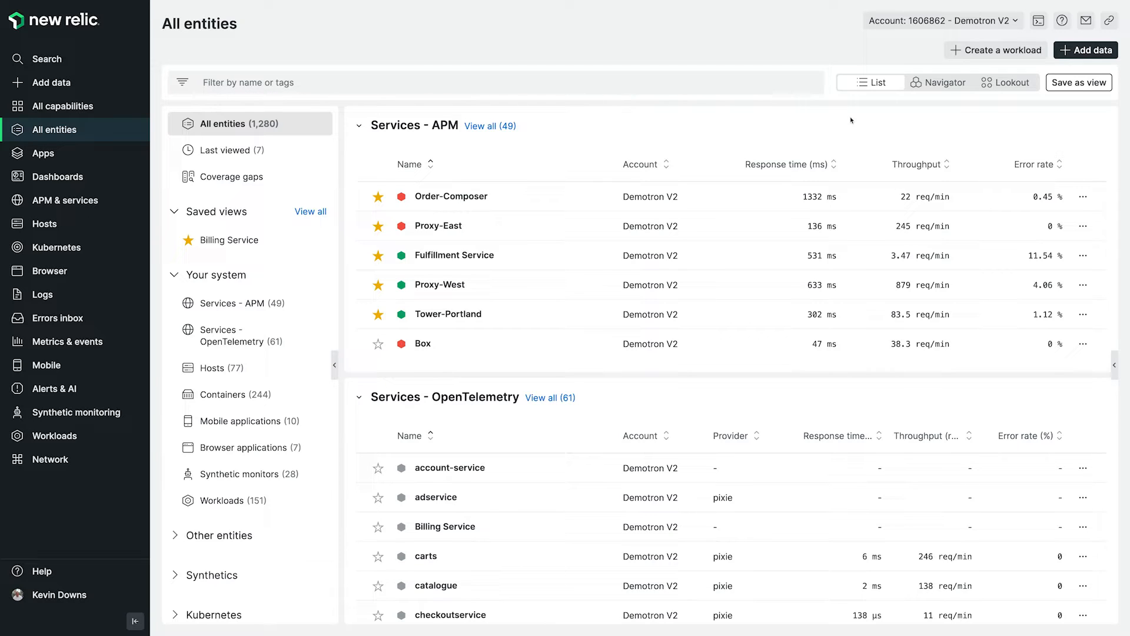
Step: Show the APM services in the Lookout view and open the Billing Service summary from the error rate chart
click(1008, 84)
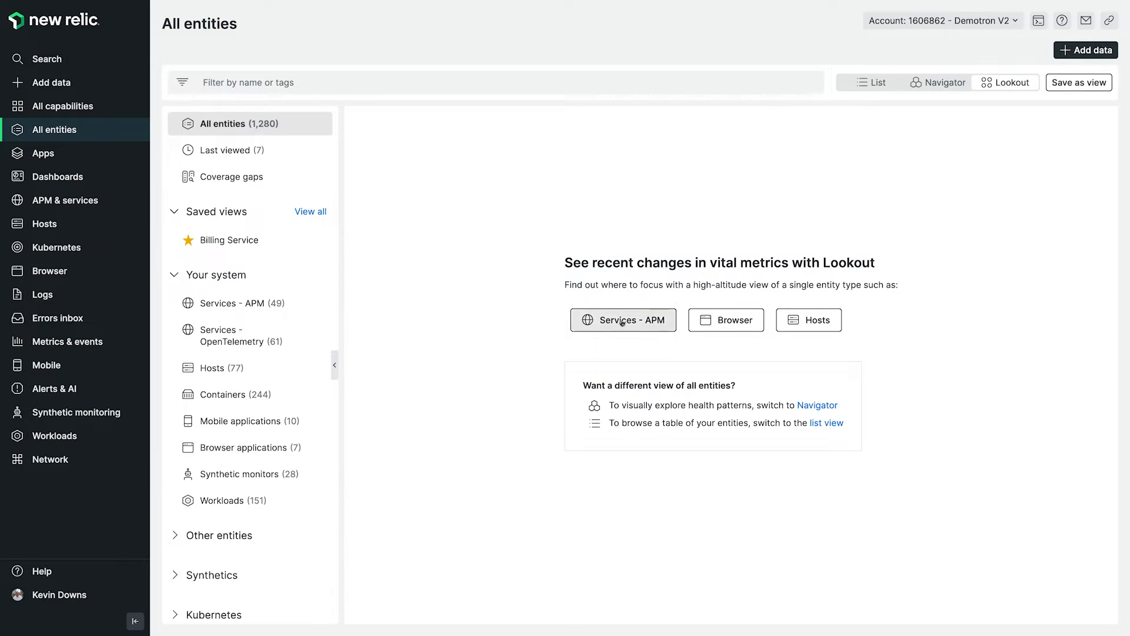
click(622, 321)
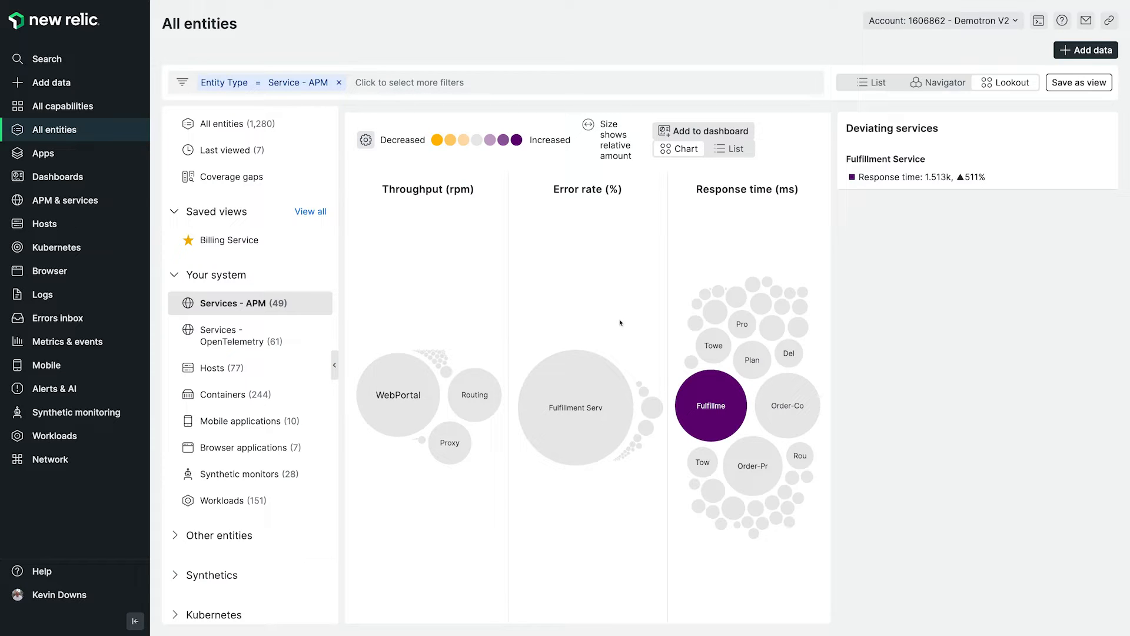
mouse_move(415, 377)
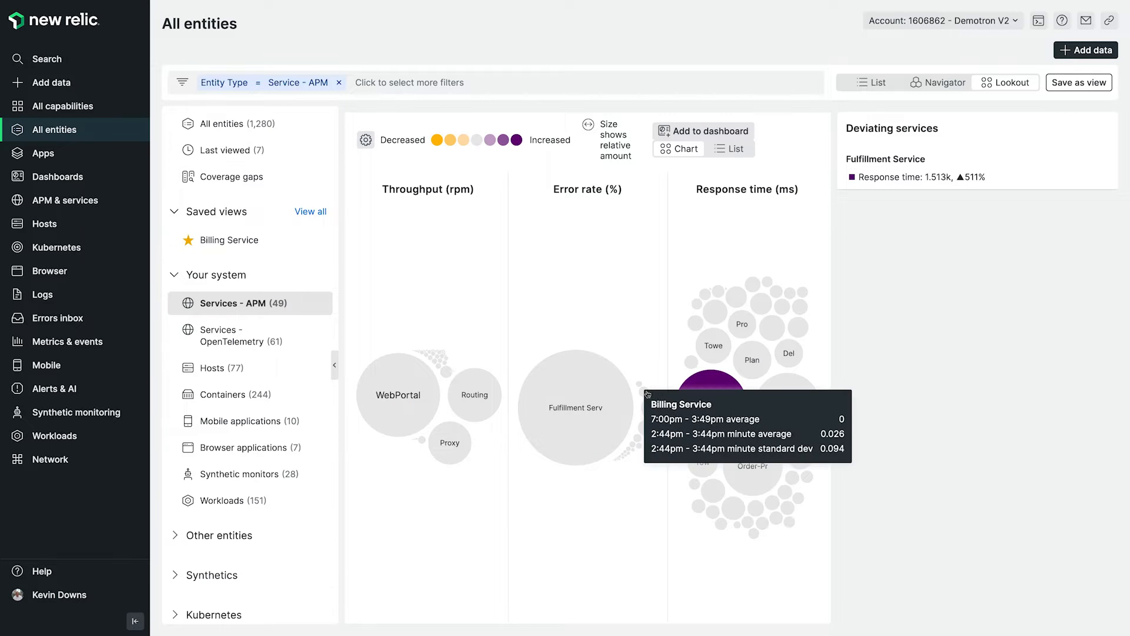
click(648, 394)
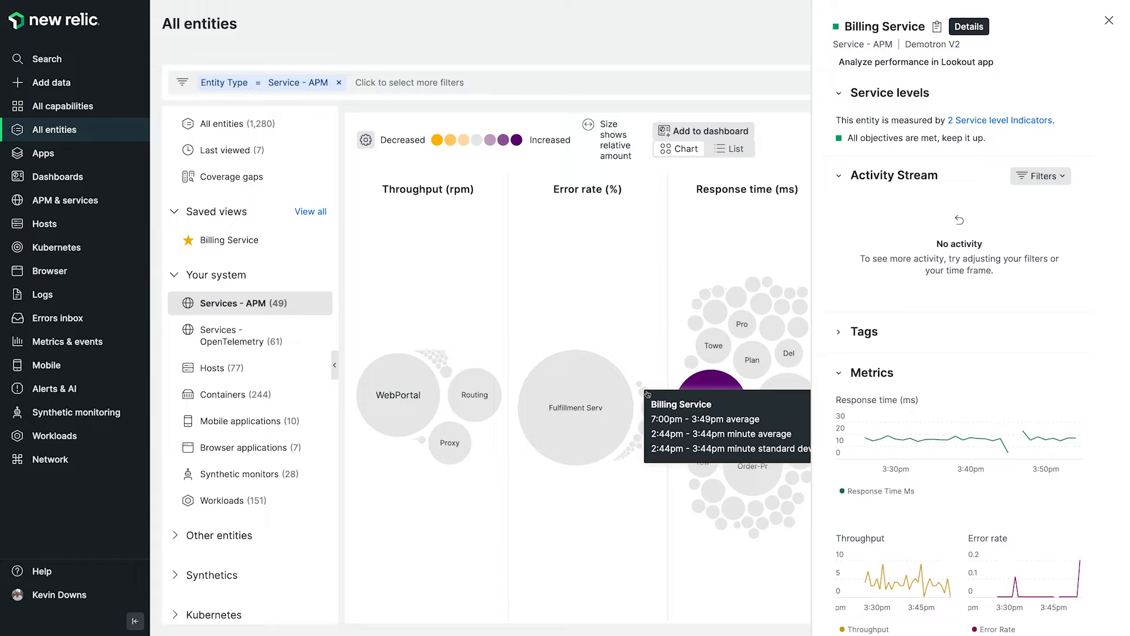
Step: Filter the hosts to those with apmApplicationNames = Billing Service and open all matching hosts together for comparison
click(99, 228)
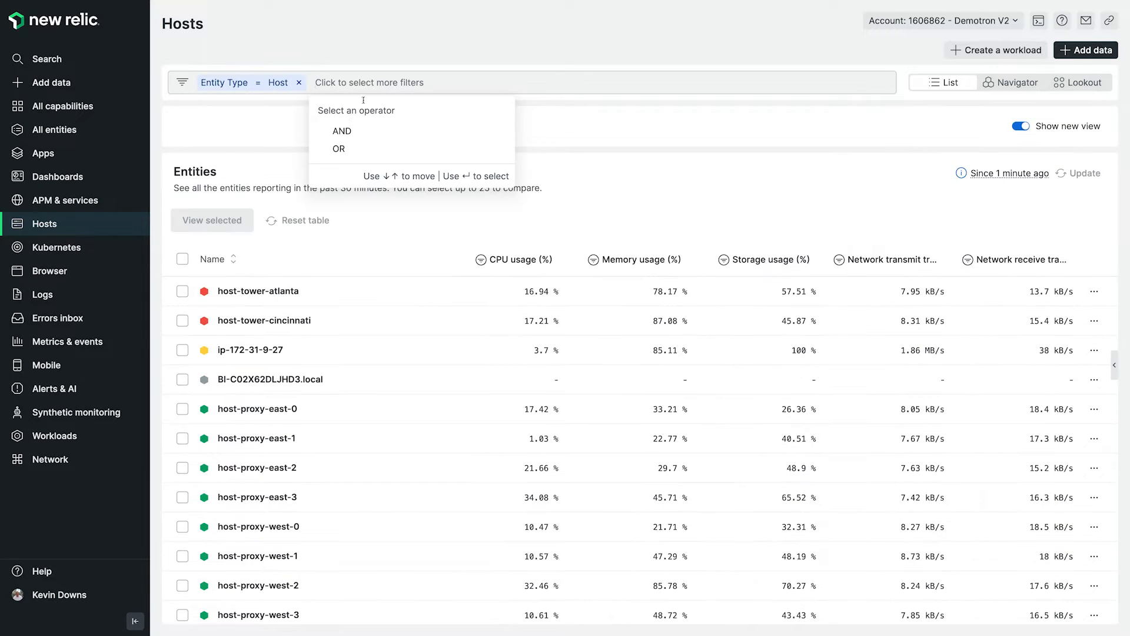
click(348, 135)
text(apm)
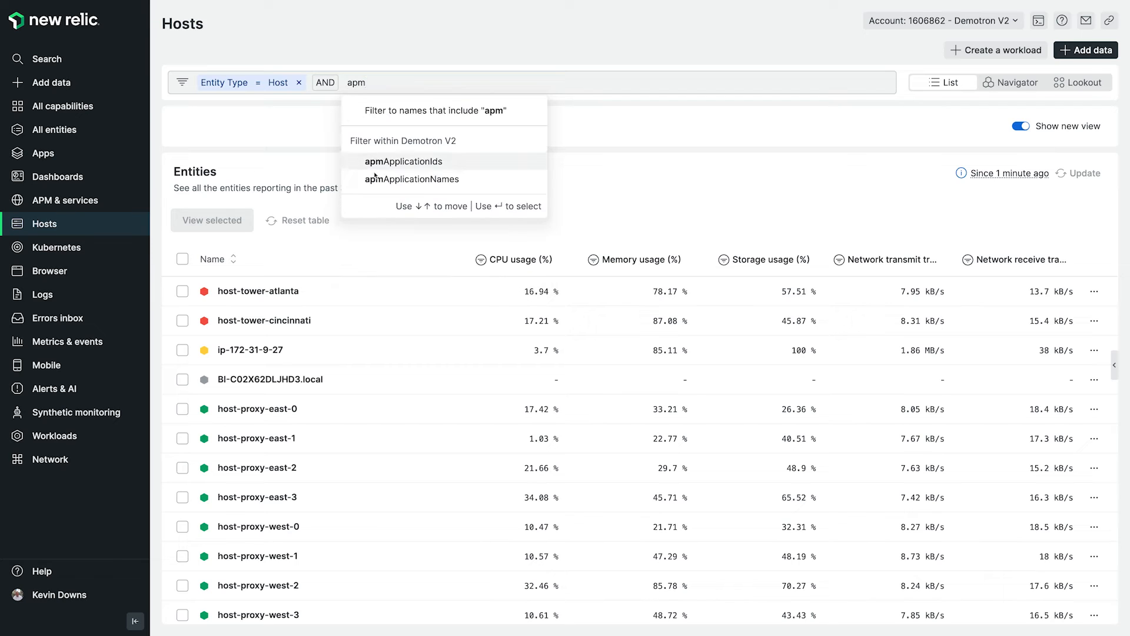
click(379, 180)
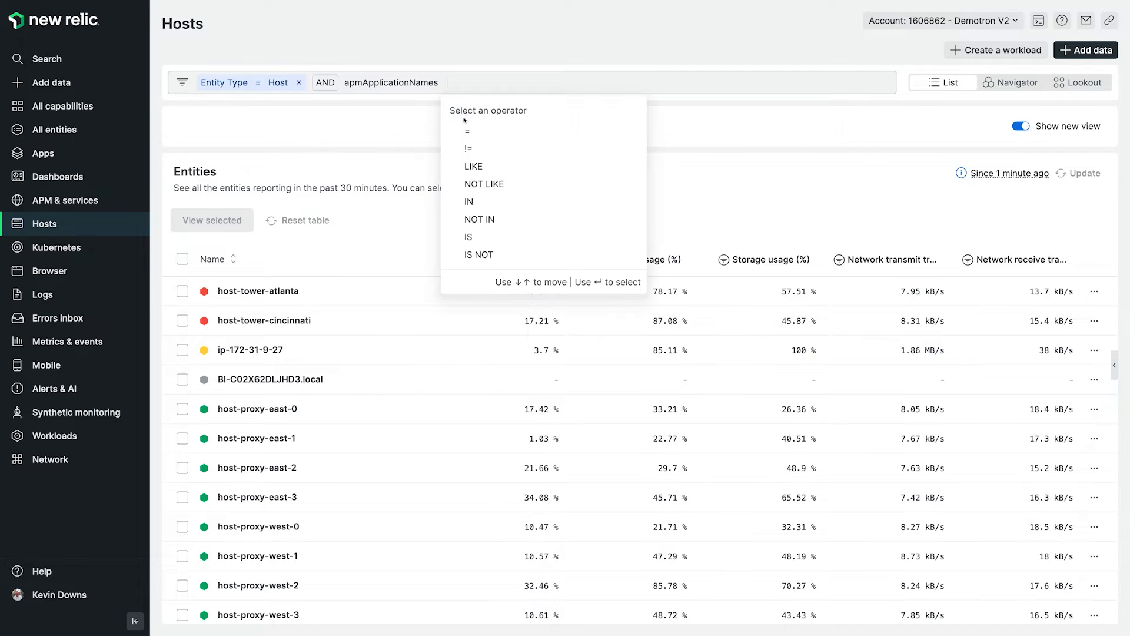
click(468, 133)
click(485, 181)
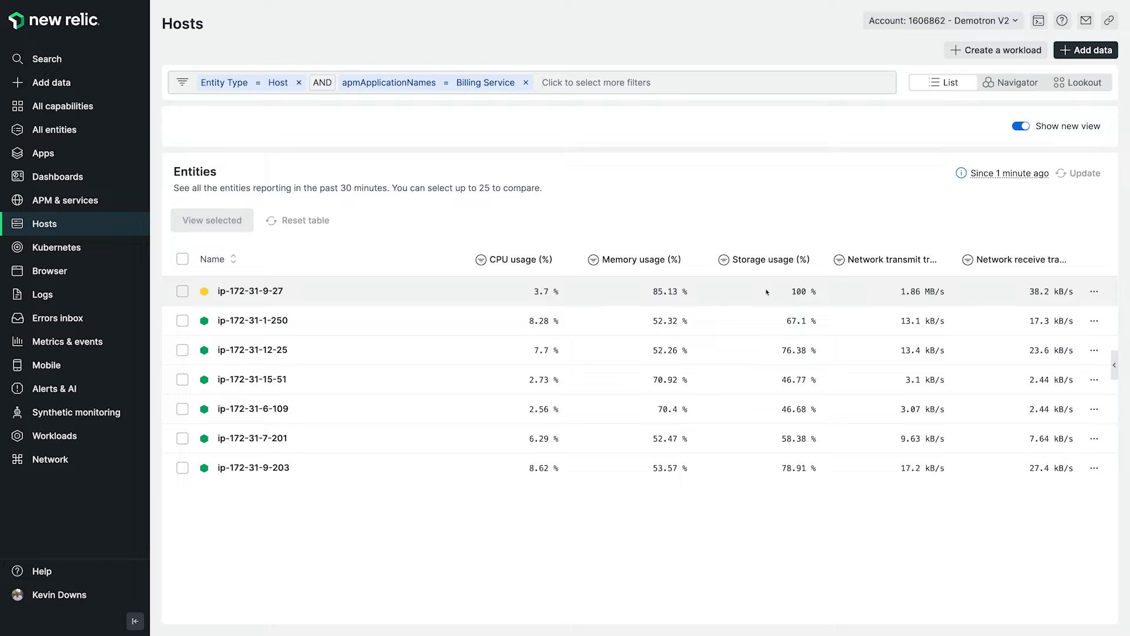
click(183, 260)
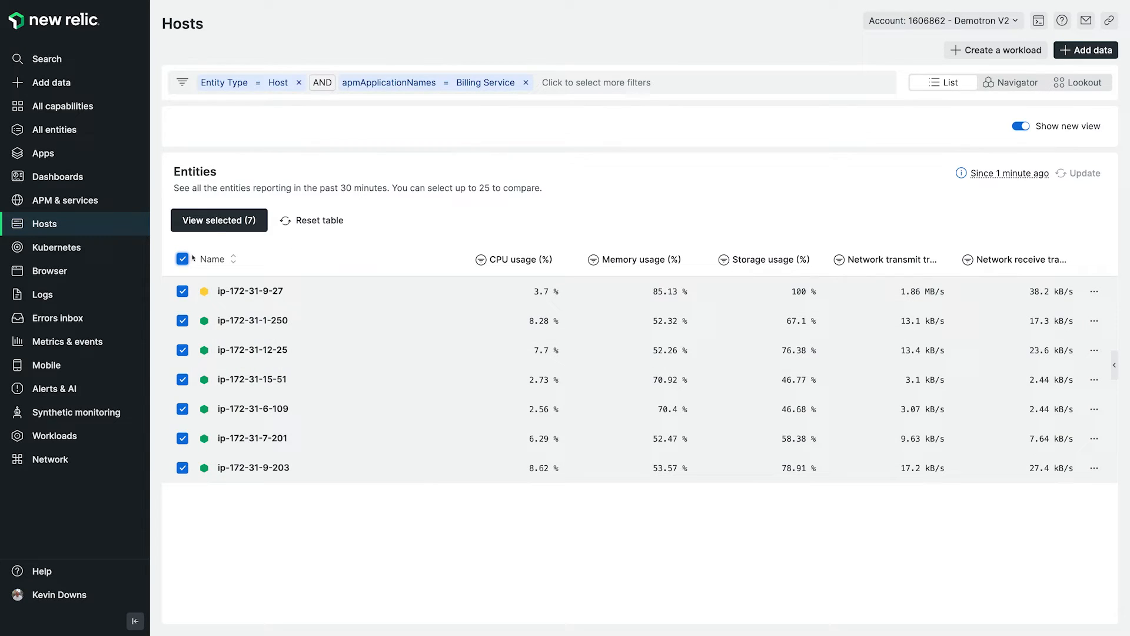
click(213, 223)
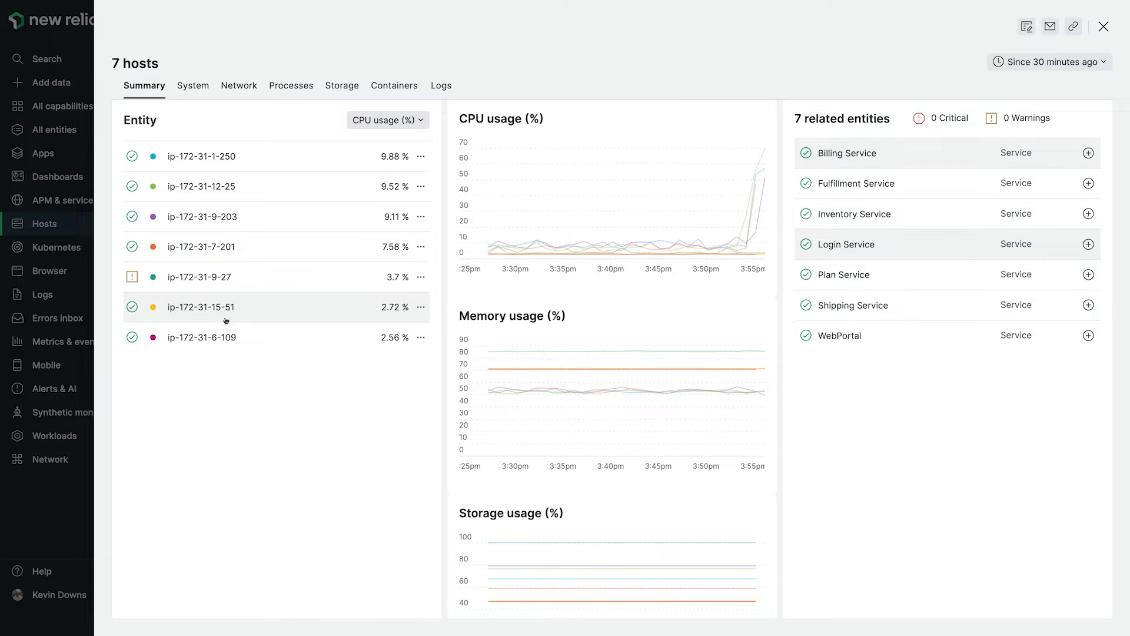
Step: Review the hosts' System, Network, Processes and Storage data, toggling ip-172-31-9-27 and ip-172-31-15-51 in the Network charts
click(206, 89)
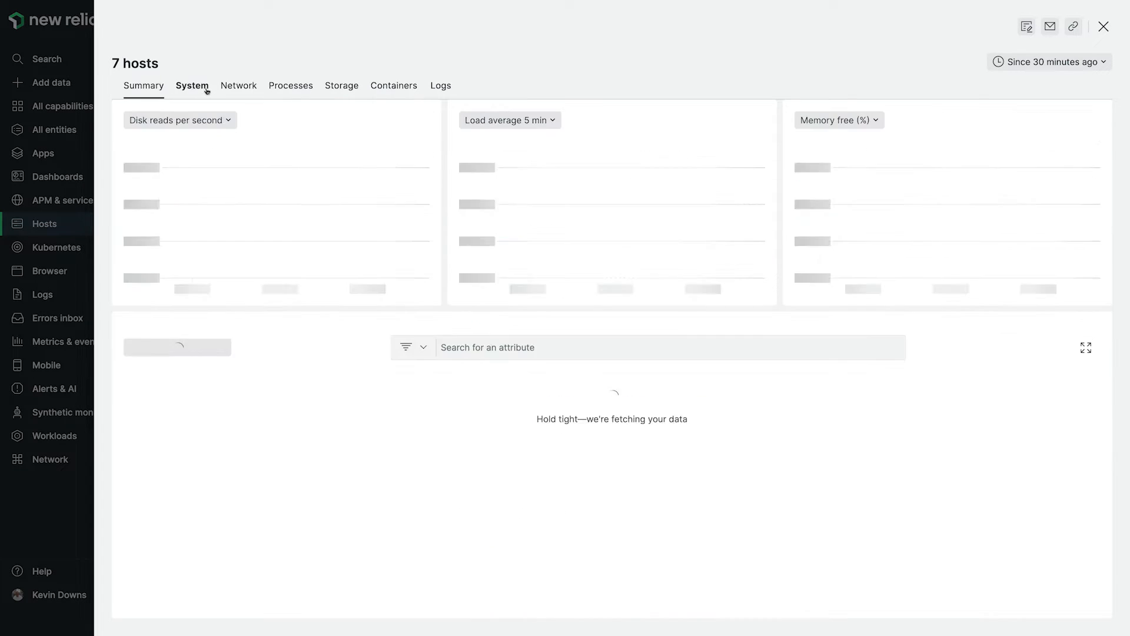
click(241, 88)
click(136, 422)
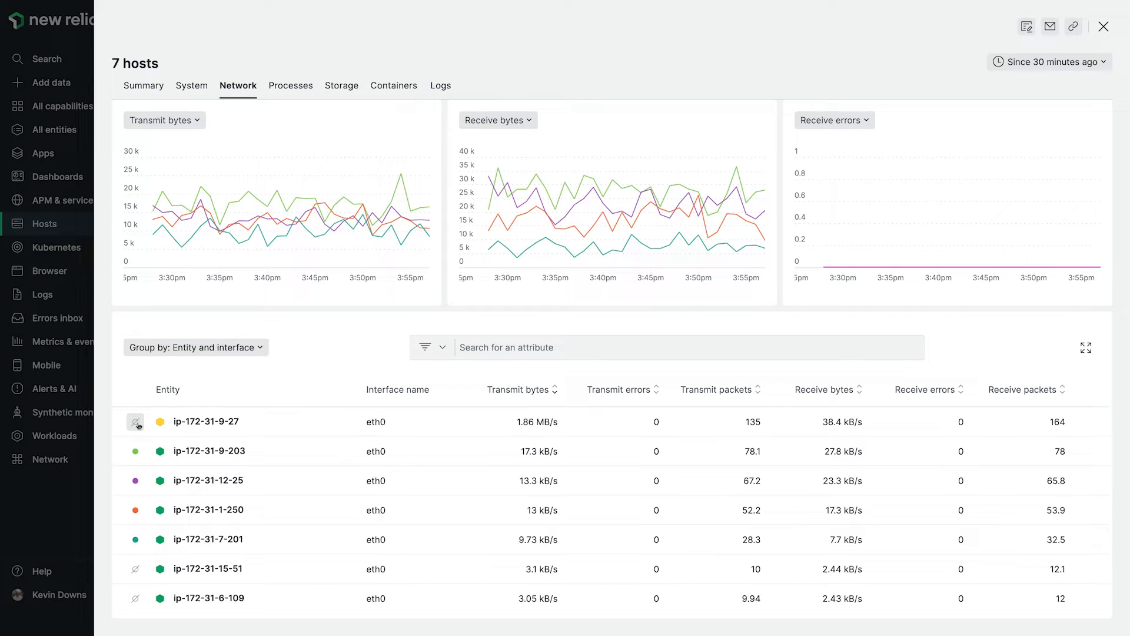
click(135, 569)
click(291, 86)
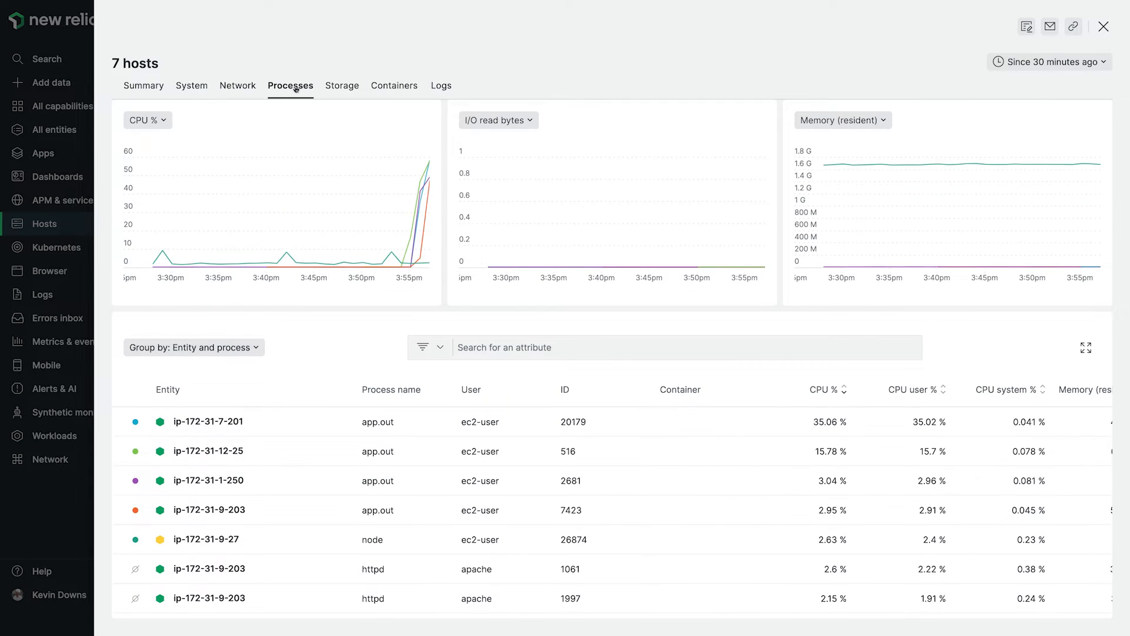
click(340, 88)
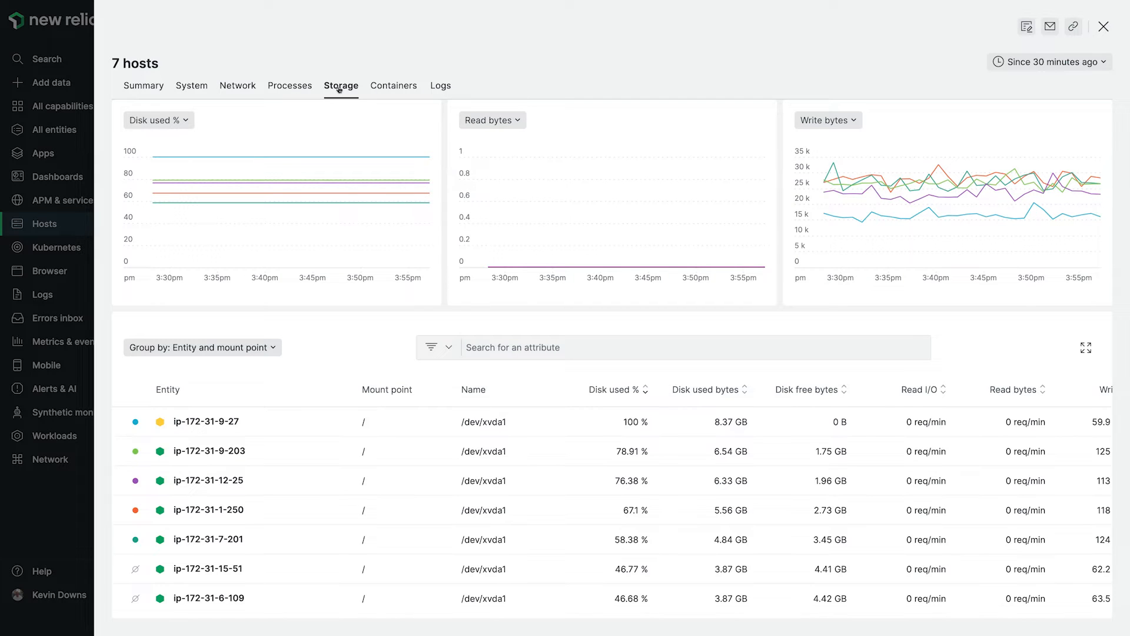
Step: Query the logs of the selected hosts for "error"
click(443, 89)
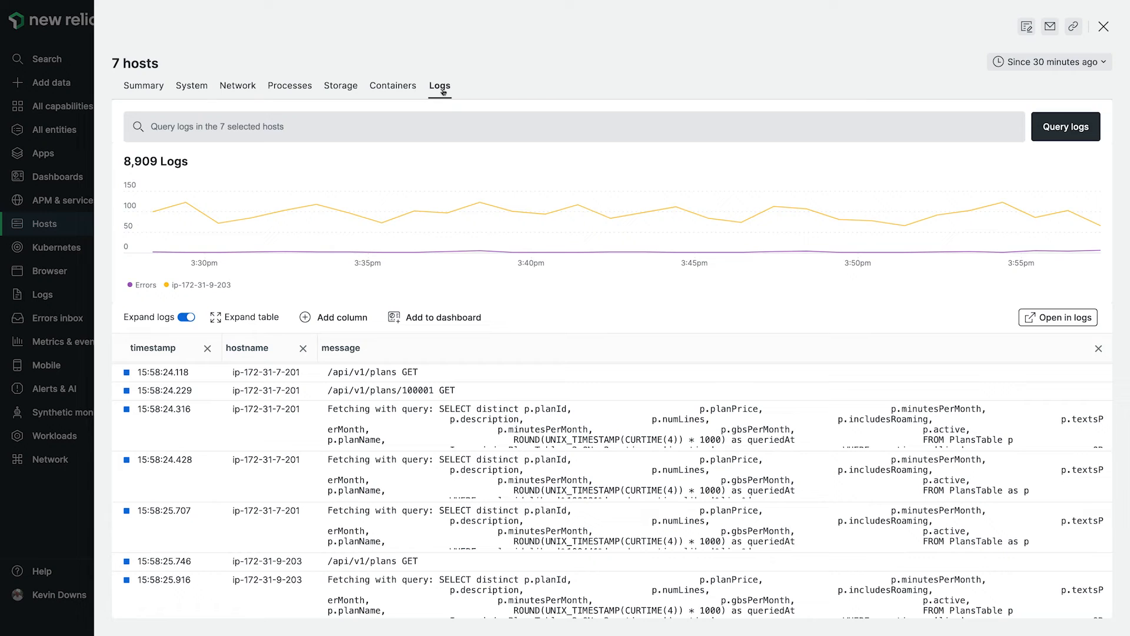
click(418, 130)
text(error)
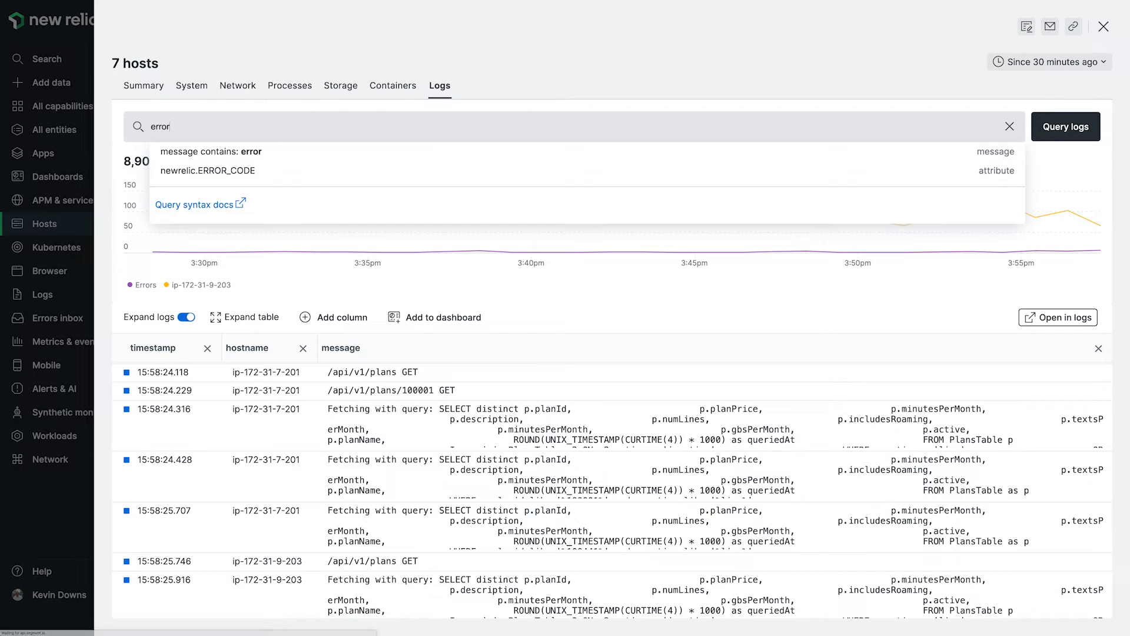
key(Return)
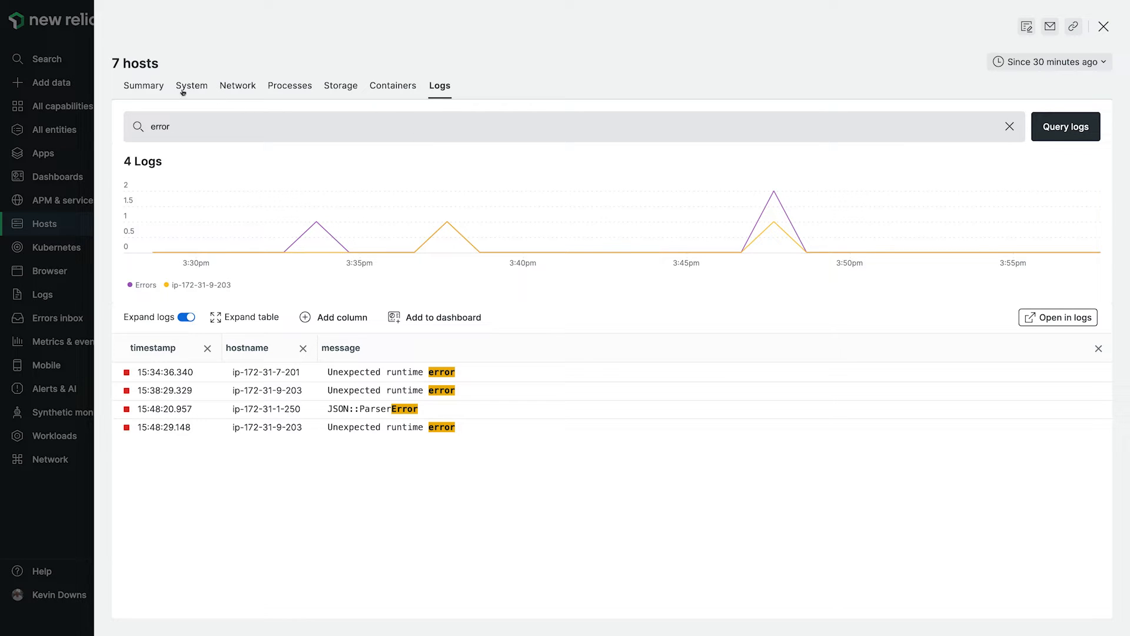
Step: Return to the hosts' summary and rank the entities by Storage usage (%)
click(158, 90)
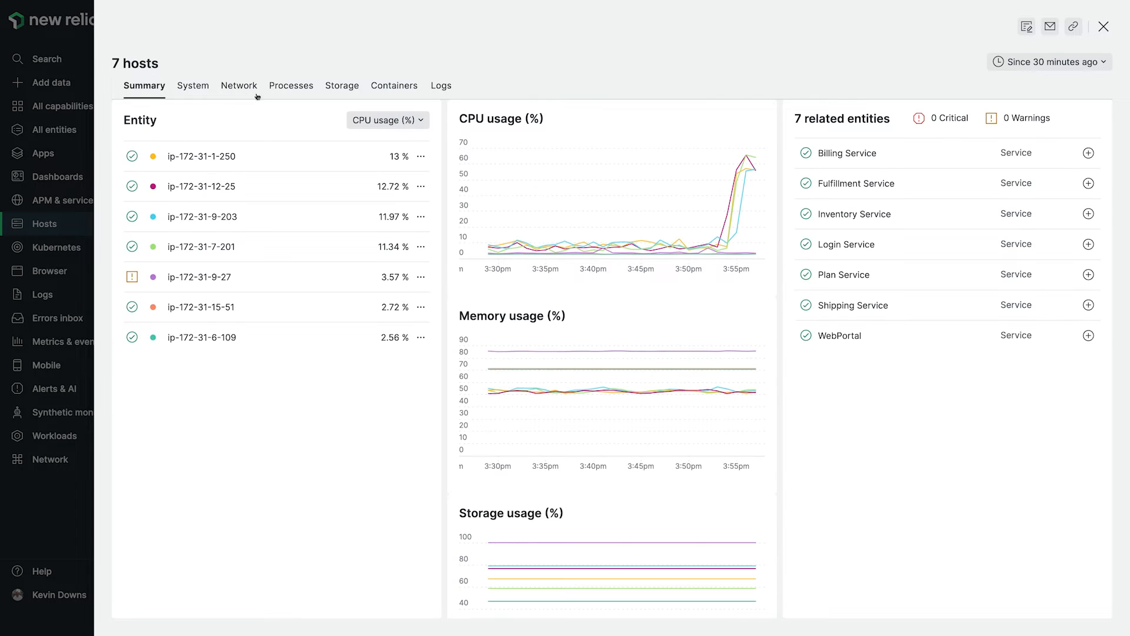
click(352, 123)
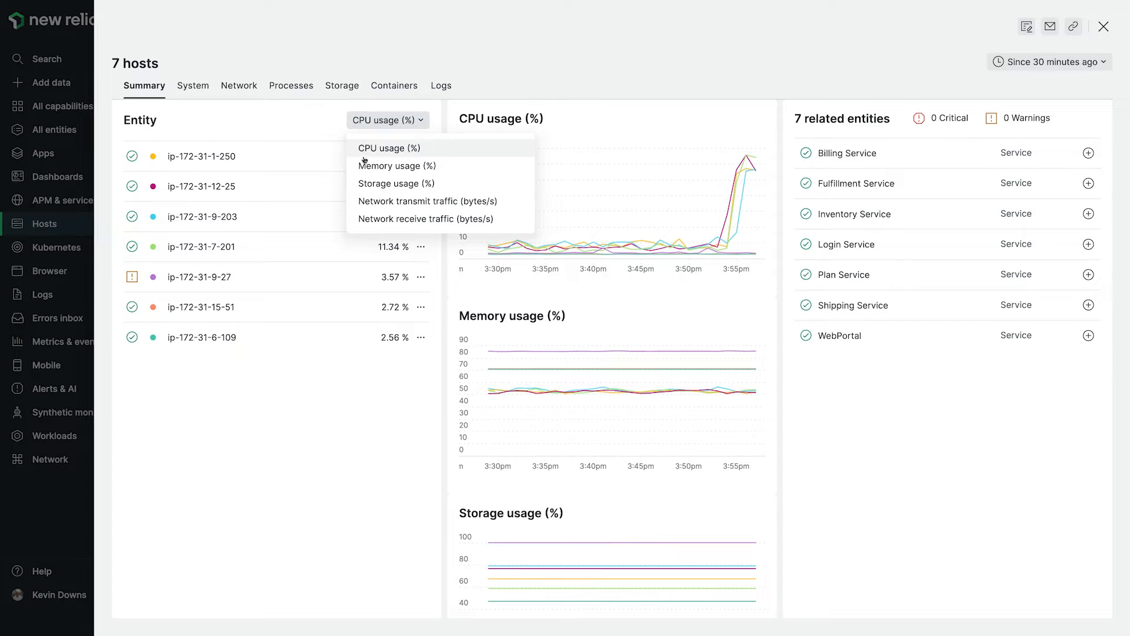
click(367, 185)
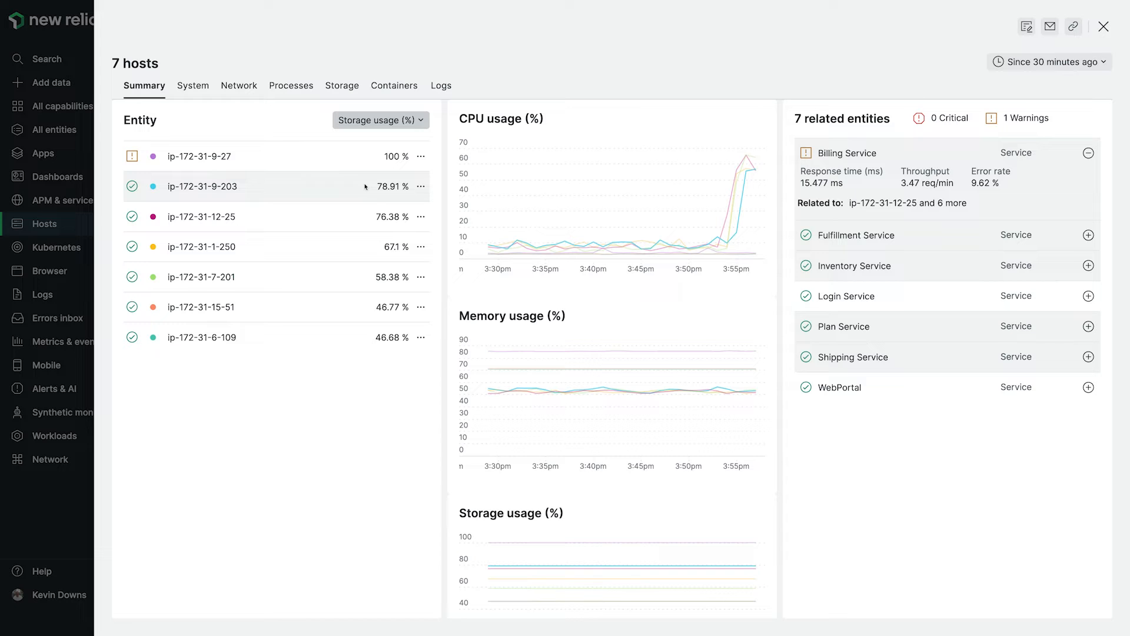
Step: View the metadata and tags of host ip-172-31-9-27, and check the alert status of the listed hosts
click(420, 156)
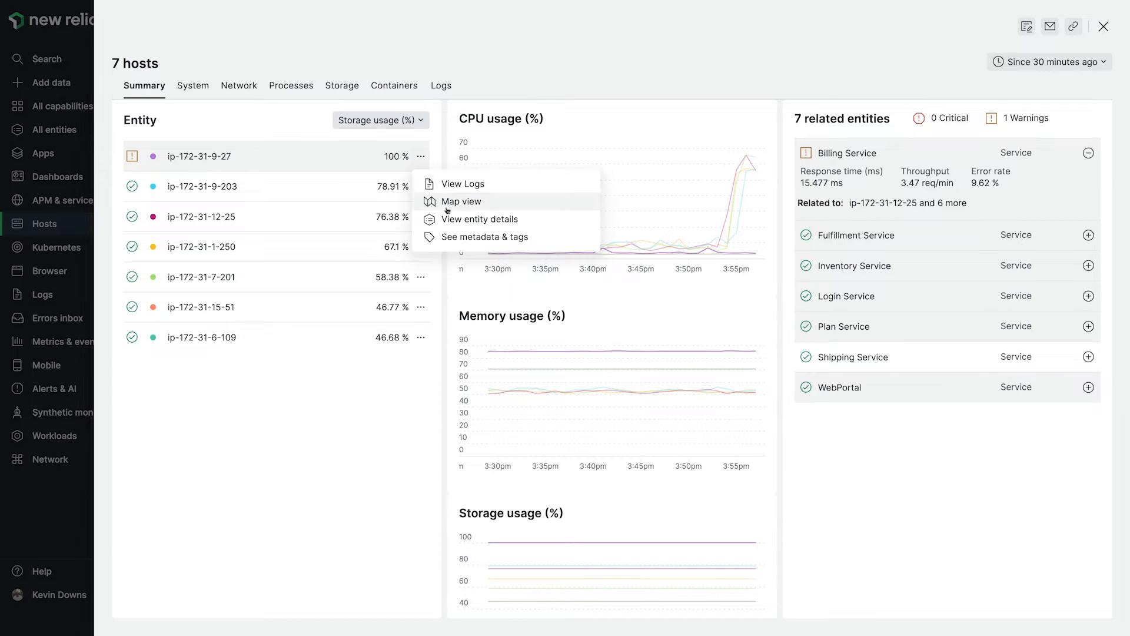
click(451, 237)
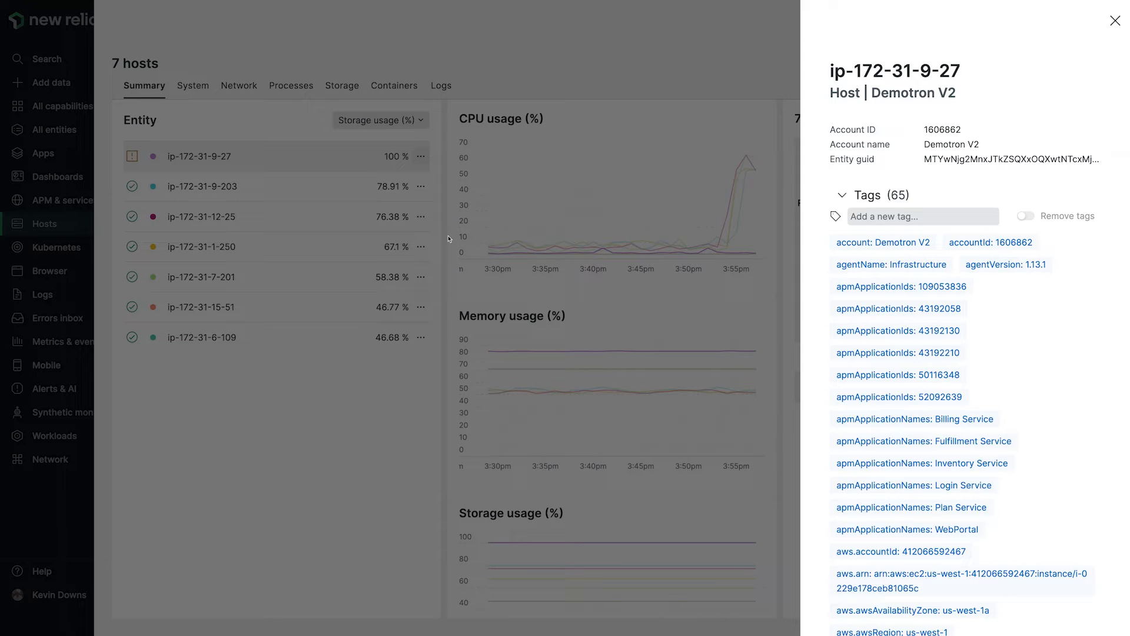
click(448, 238)
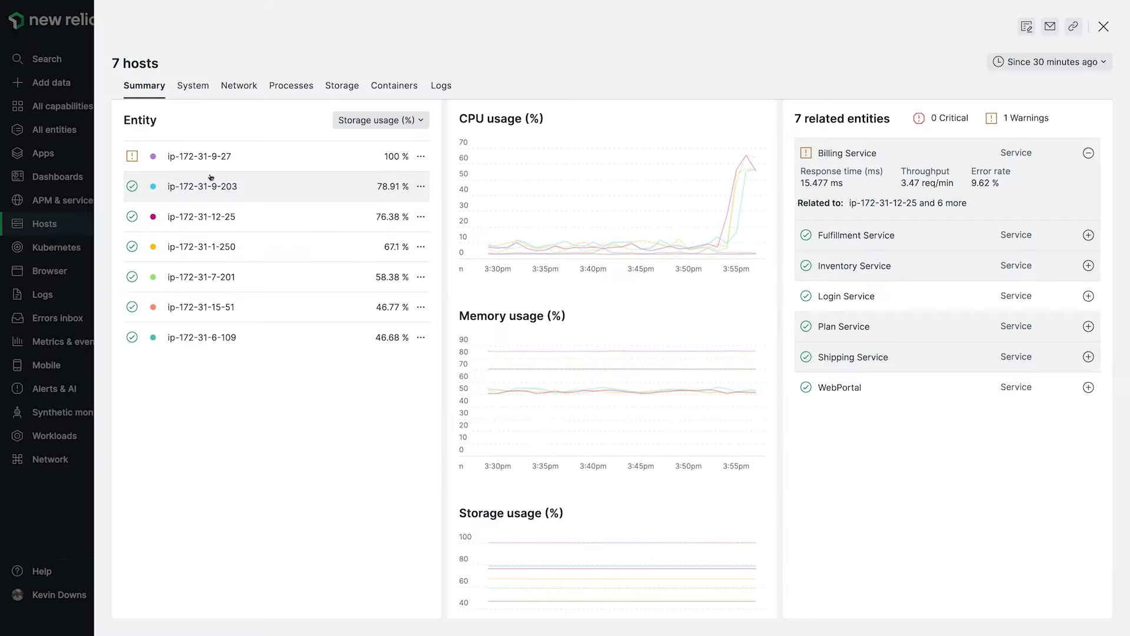
mouse_move(135, 160)
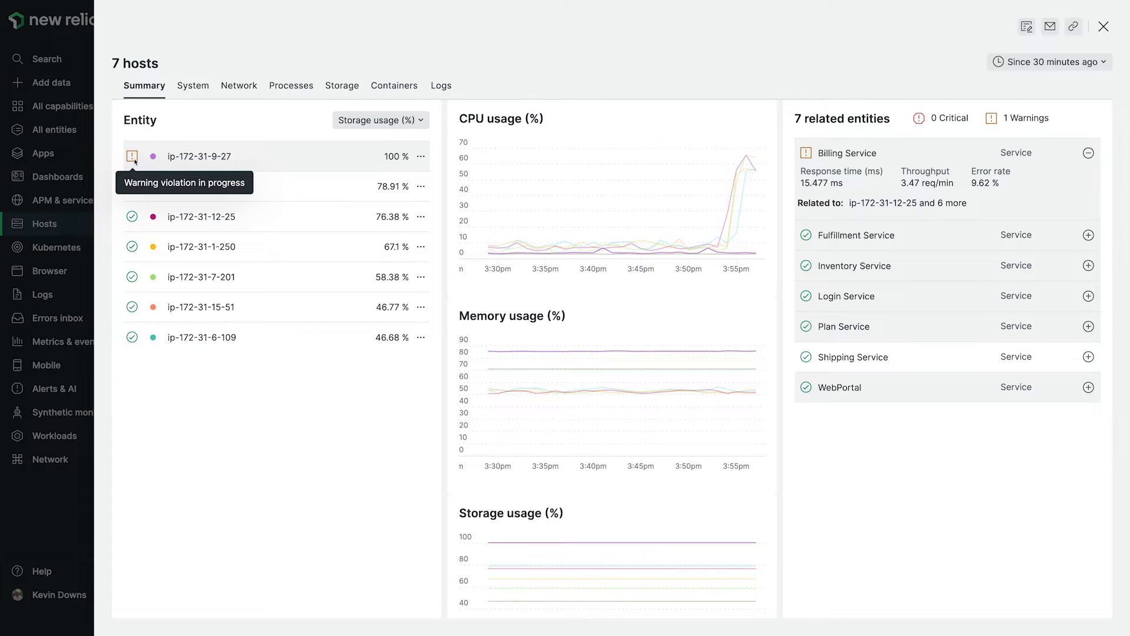
mouse_move(133, 189)
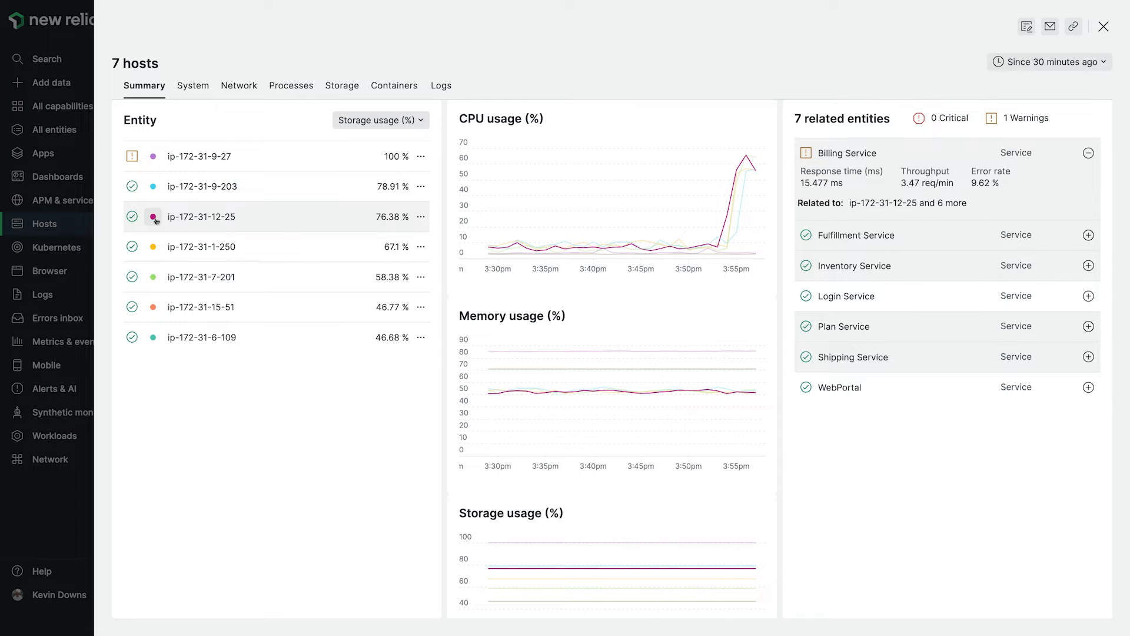
Step: Open the map view of host ip-172-31-9-27 and examine the available health status and entity type filters
click(420, 156)
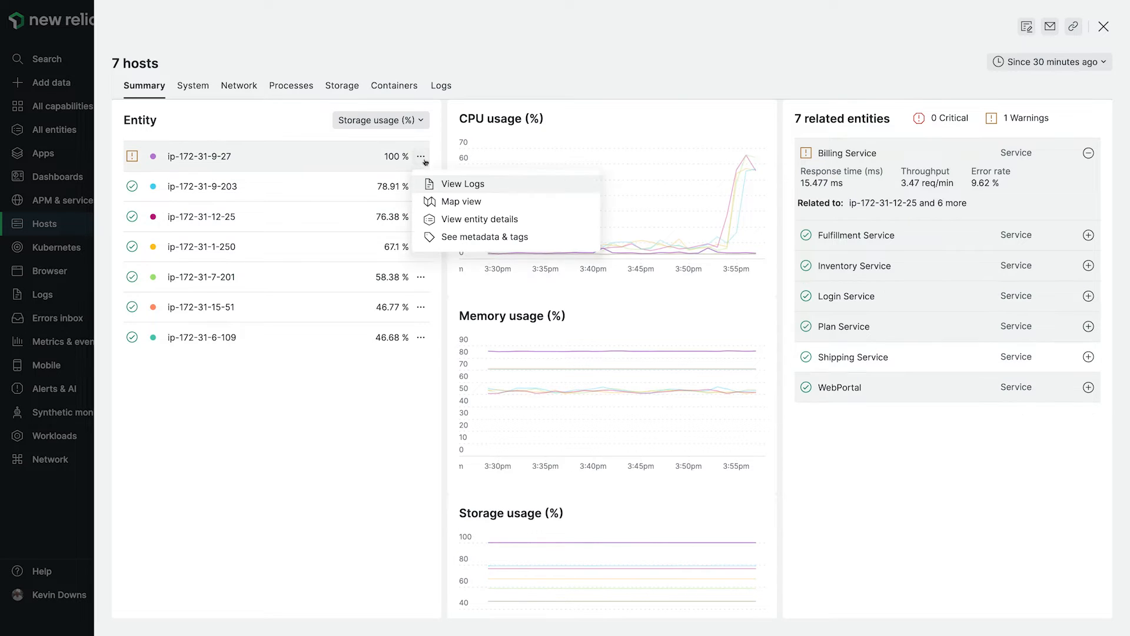
click(447, 202)
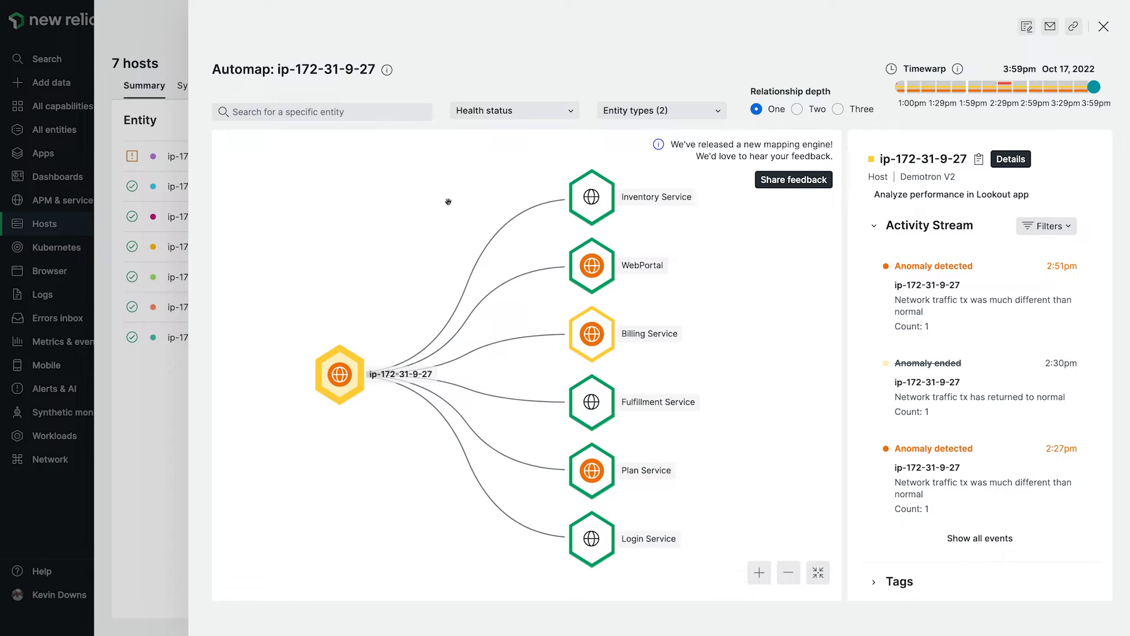
click(523, 115)
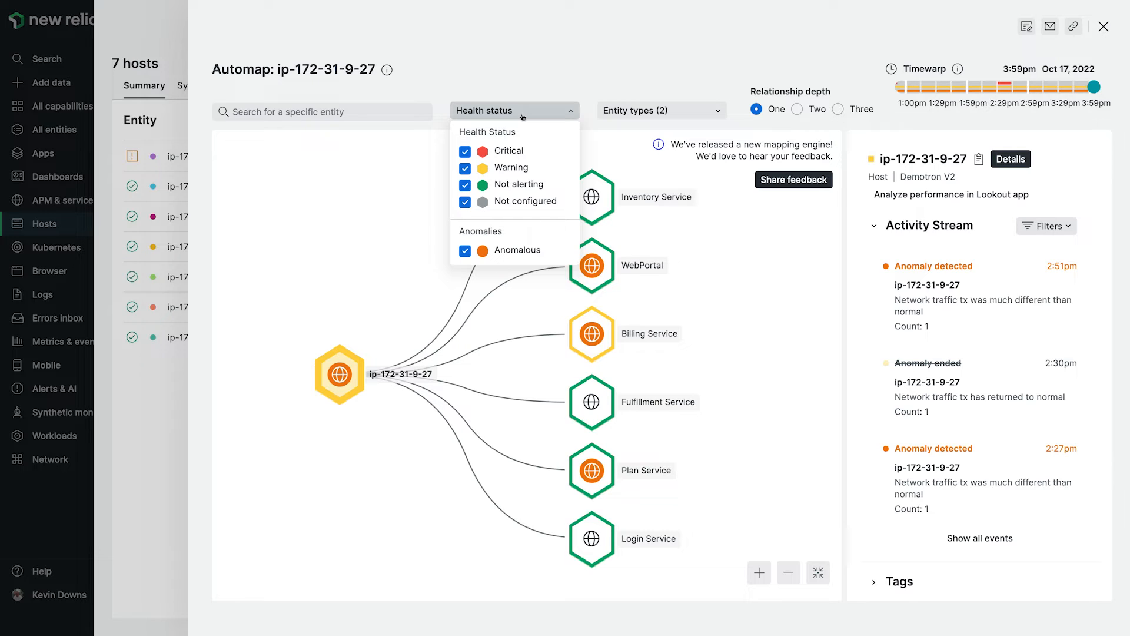
click(523, 115)
click(623, 112)
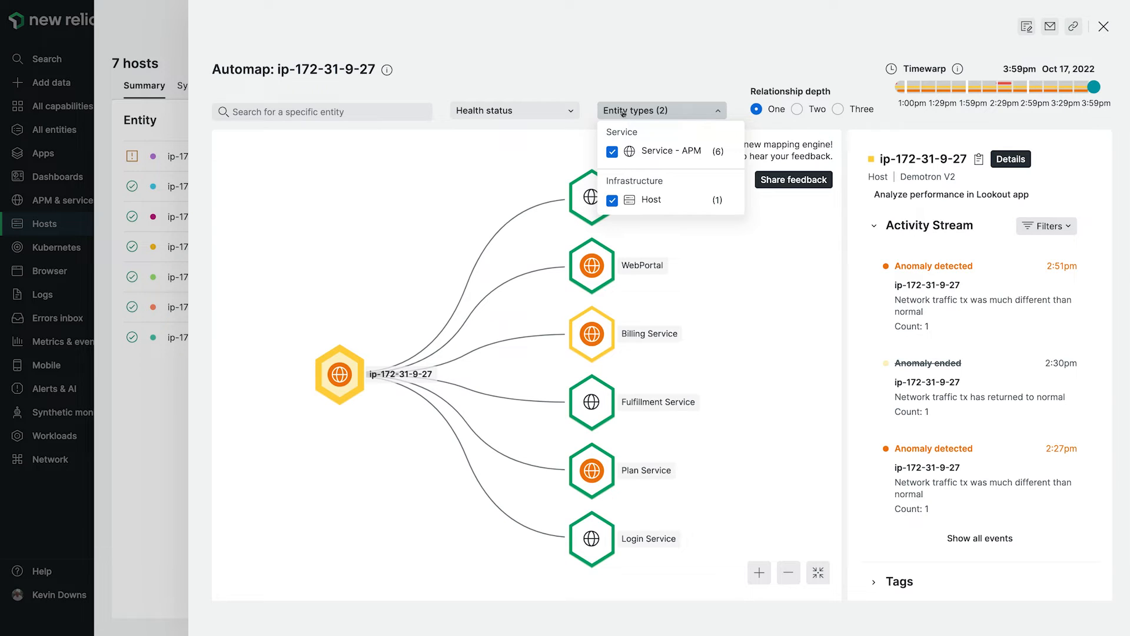
click(623, 112)
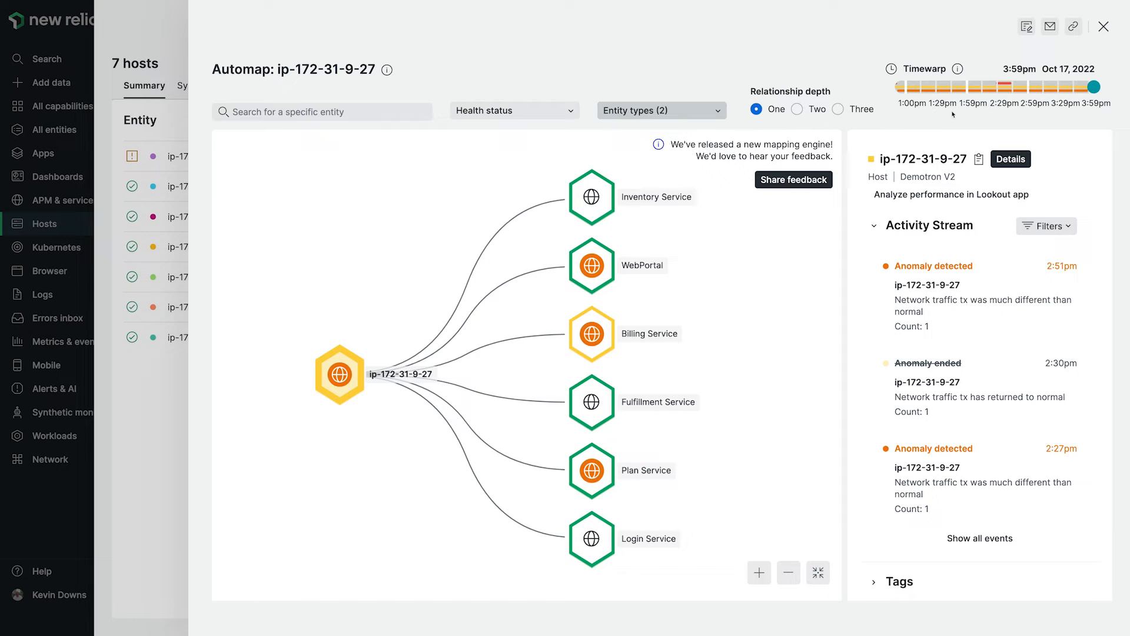
Step: Rewind the map's Timewarp to 2:29pm
drag(1095, 88, 998, 91)
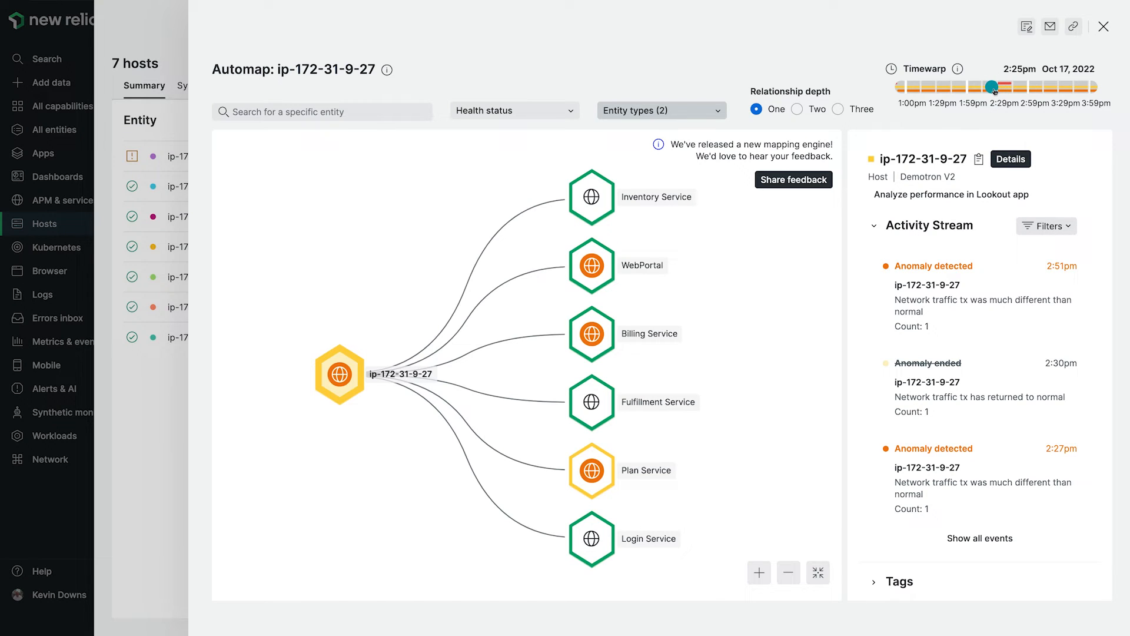
mouse_move(994, 90)
mouse_down()
mouse_move(985, 92)
mouse_move(1000, 92)
mouse_up()
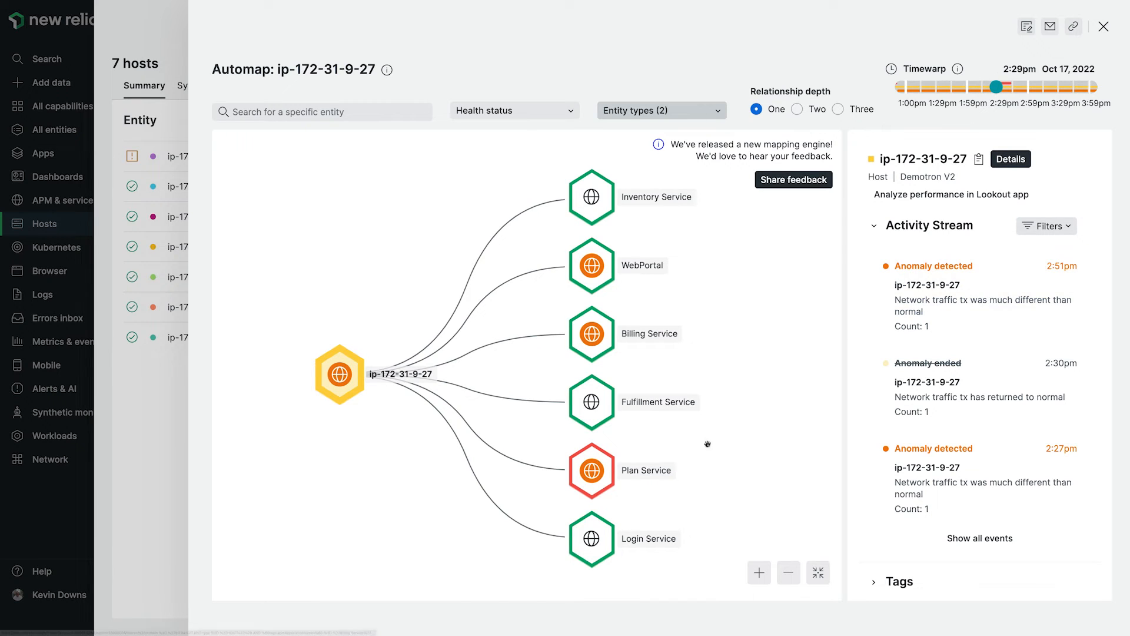
Step: Inspect Plan Service through its details and its own map, and return to the filtered Hosts list
mouse_move(594, 469)
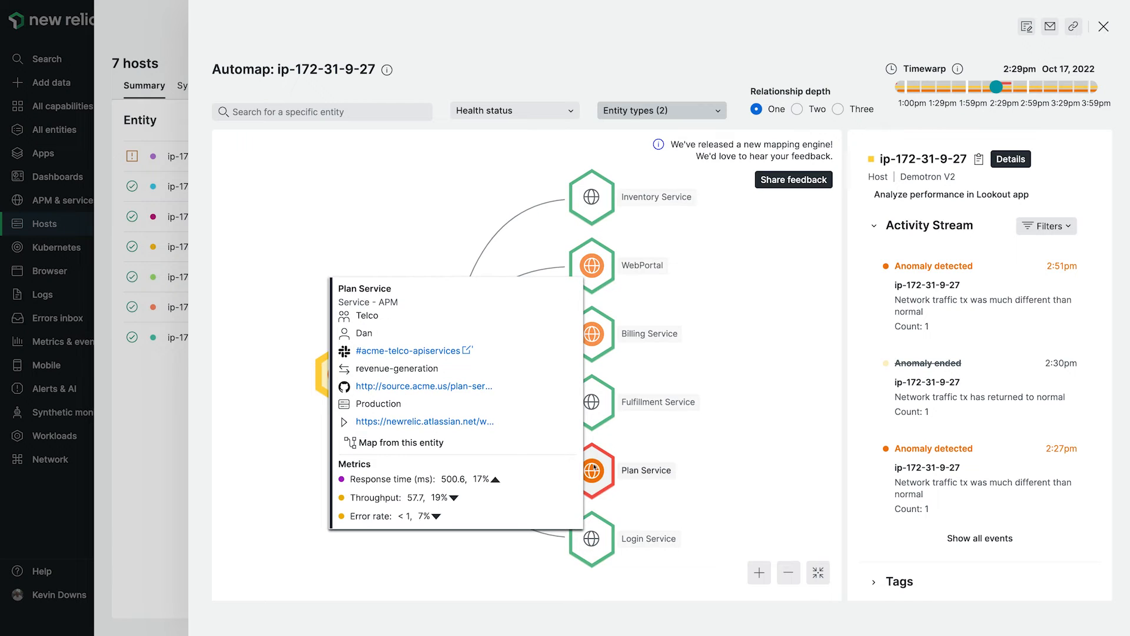
click(593, 469)
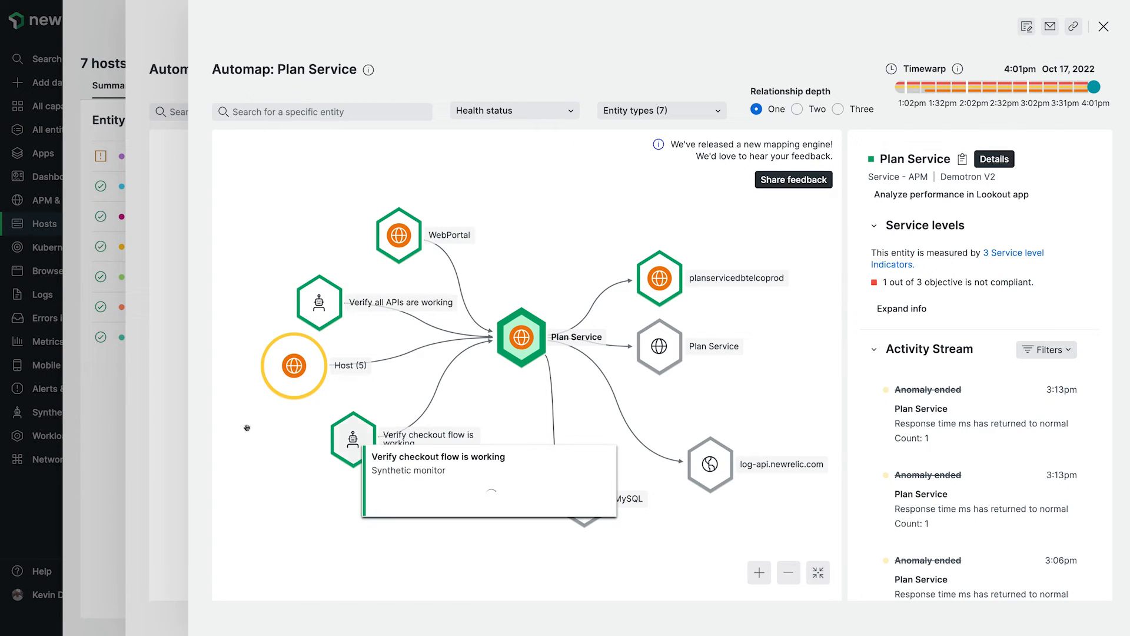
click(48, 224)
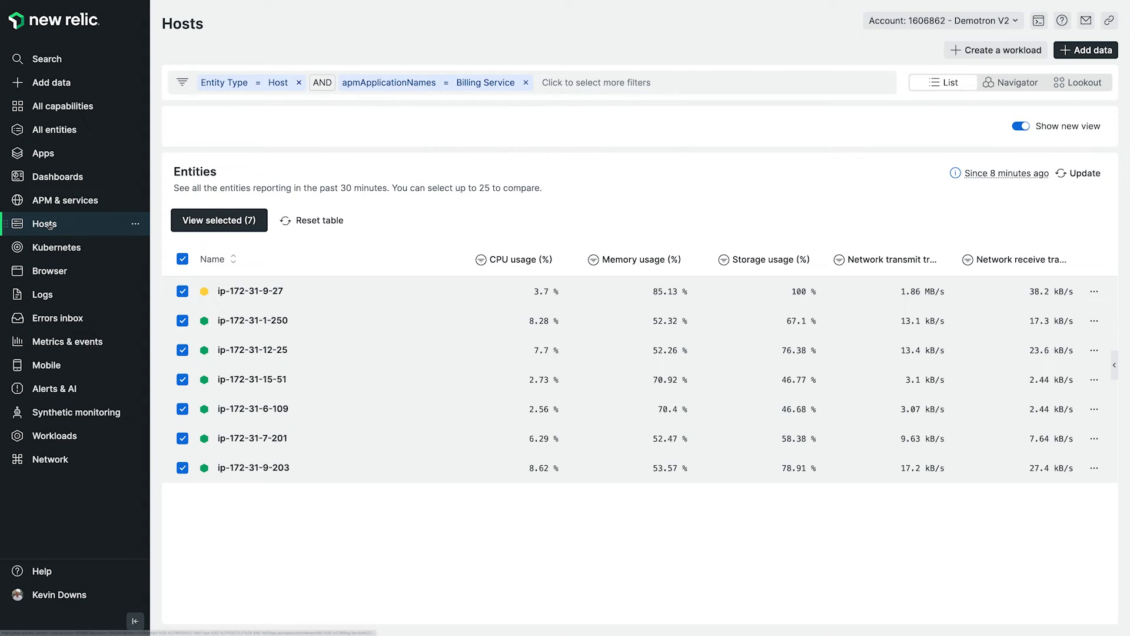
Step: Remove the Billing Service application filter from the Hosts list and reset the table to clear the host selection
click(525, 83)
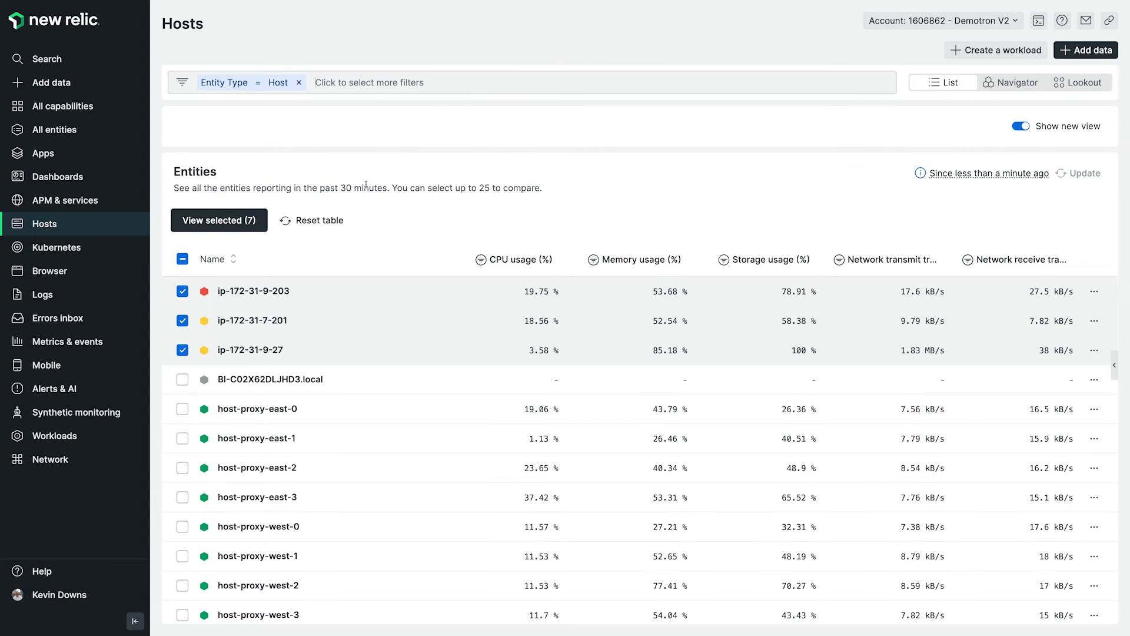
click(315, 222)
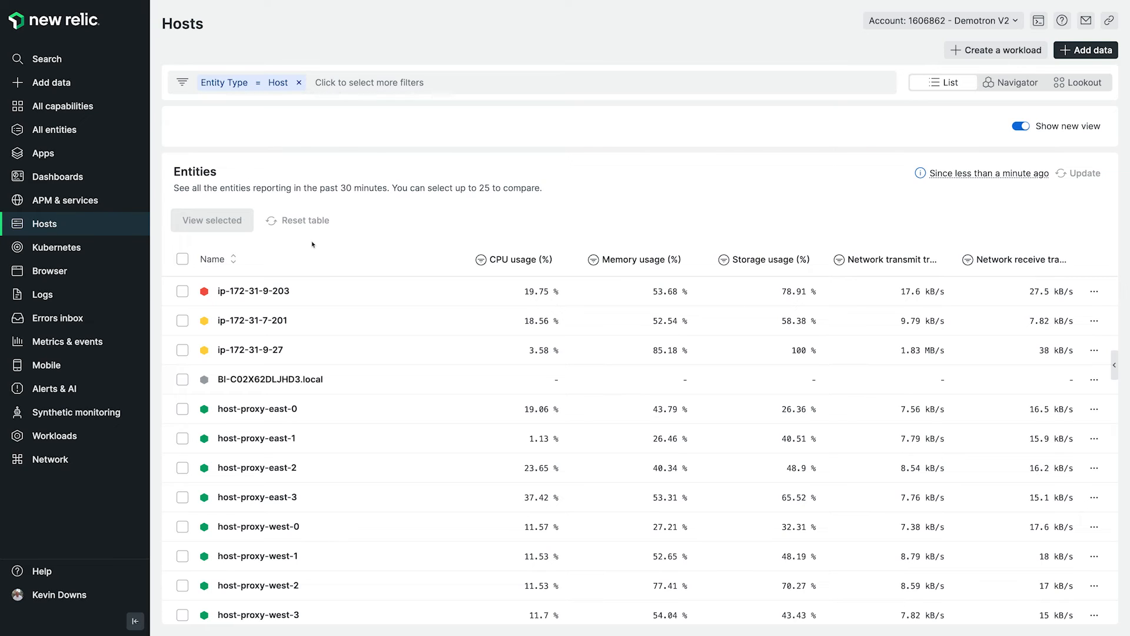
Step: Filter the hosts table to show only hosts with CPU usage less than 2 %
click(498, 259)
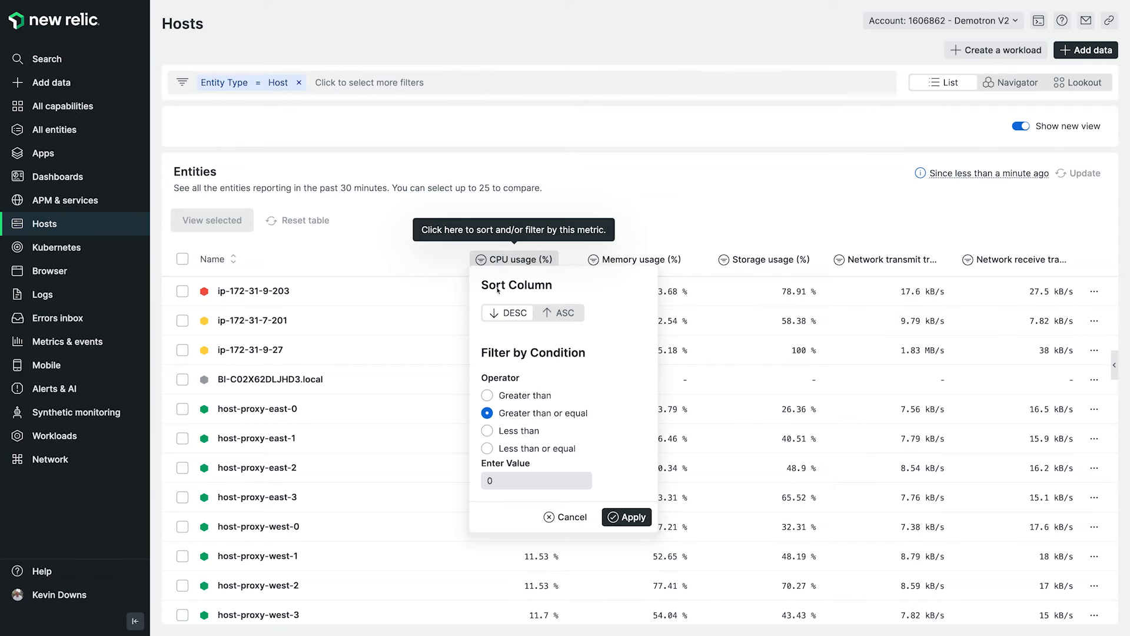
click(487, 430)
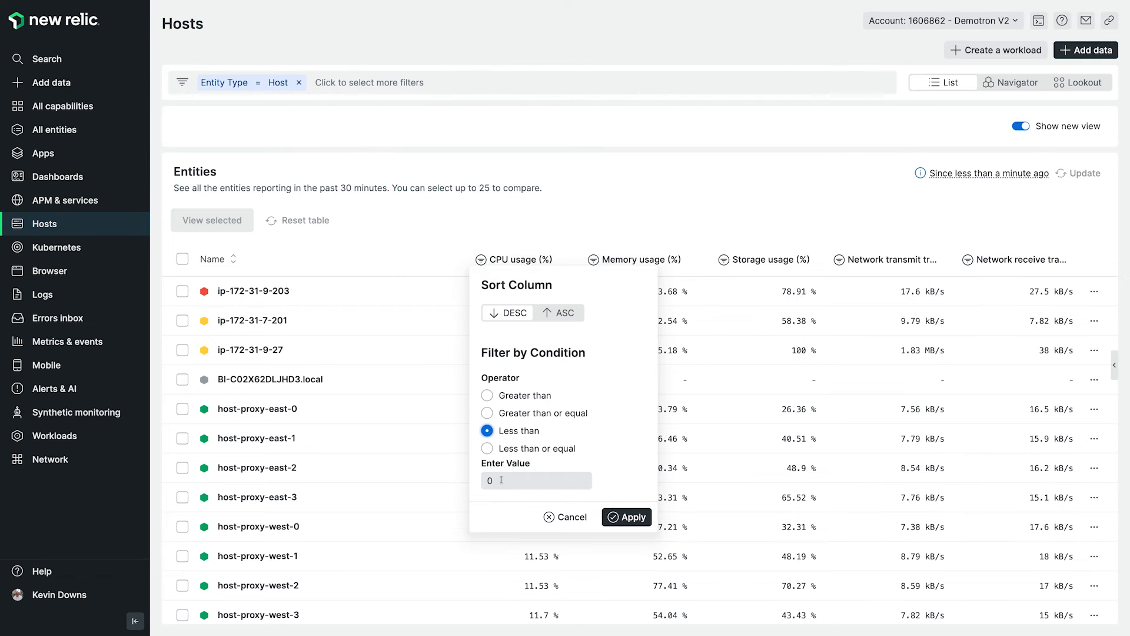
click(501, 481)
key(BackSpace)
text(2)
key(Return)
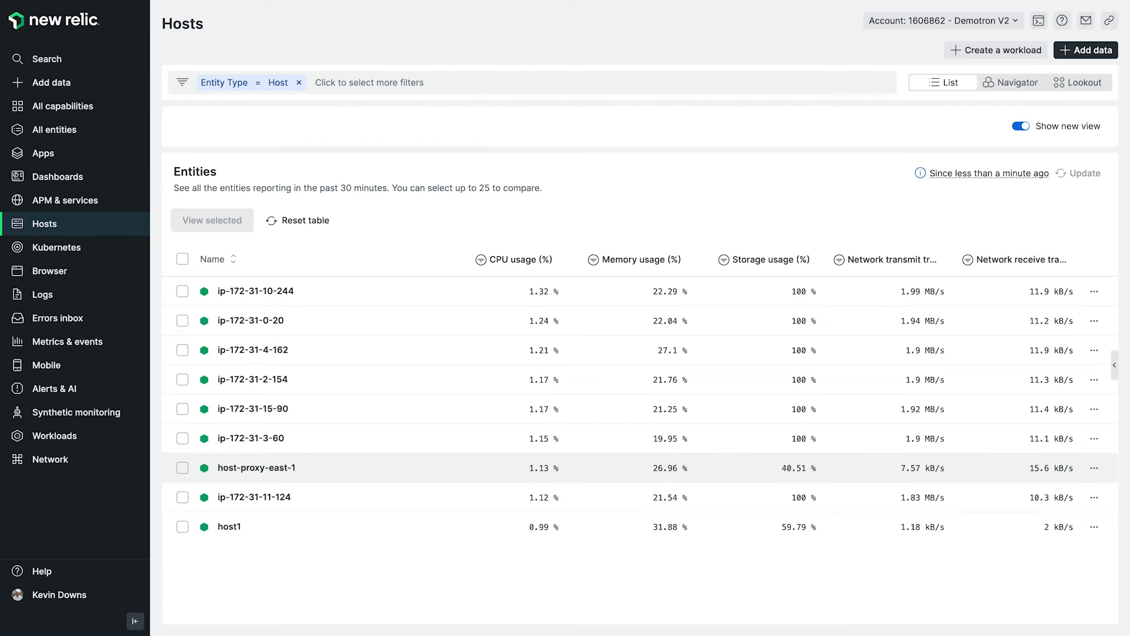
Step: Select all the low-CPU hosts, compare their usage charts and related entities, and return to the Hosts list
click(182, 259)
click(249, 220)
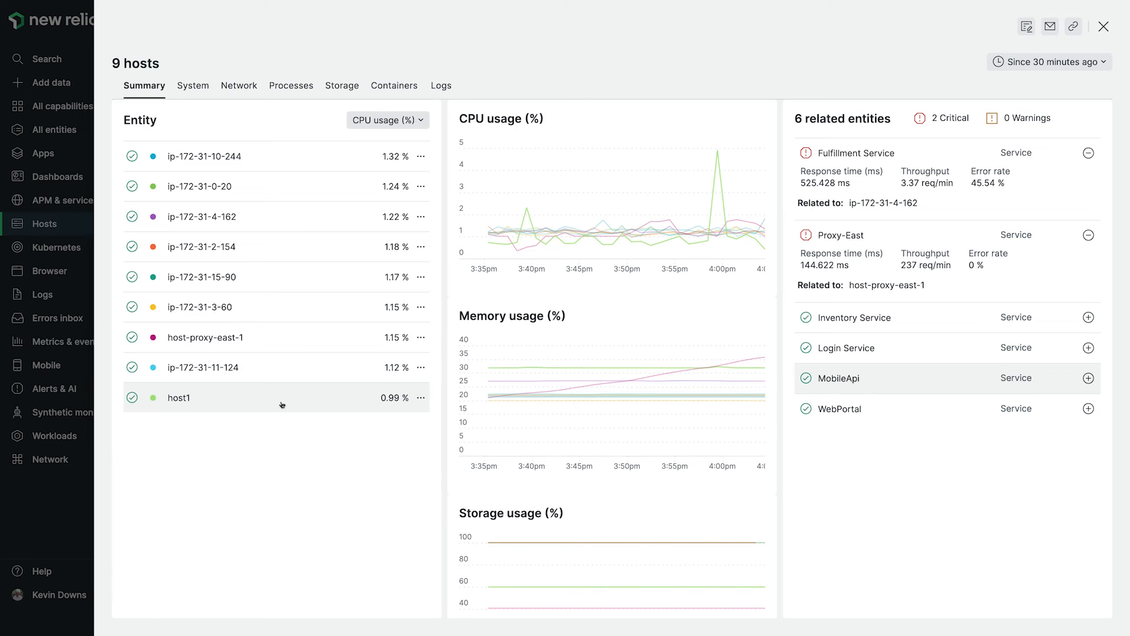
click(1102, 30)
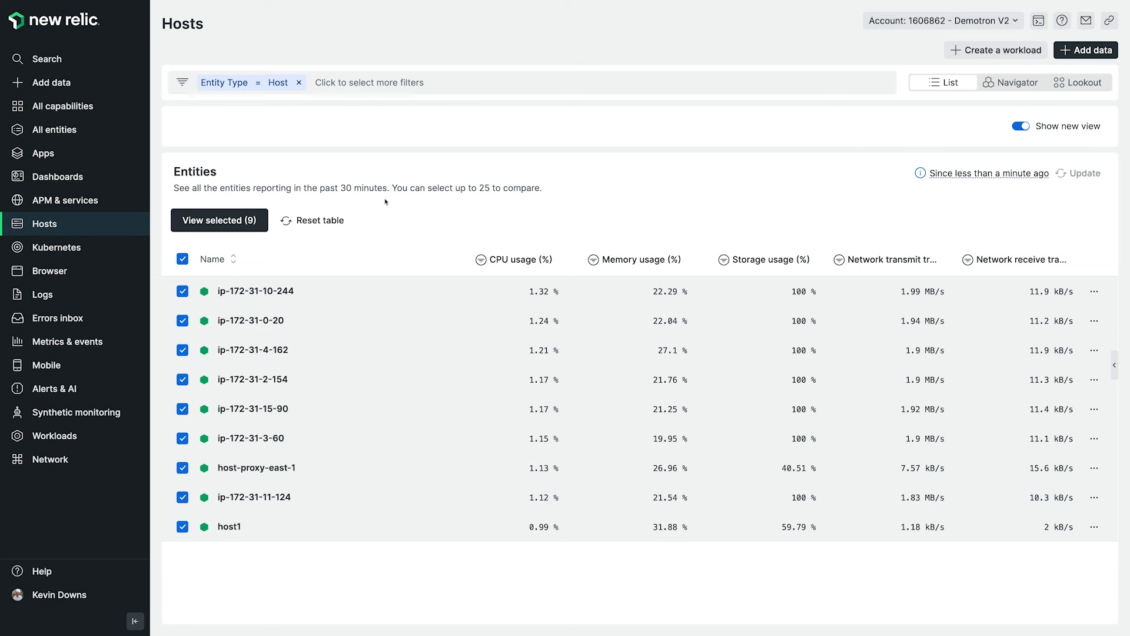
Step: Reset the hosts table and filter it to hosts with memory usage greater than or equal to 80 %
click(333, 222)
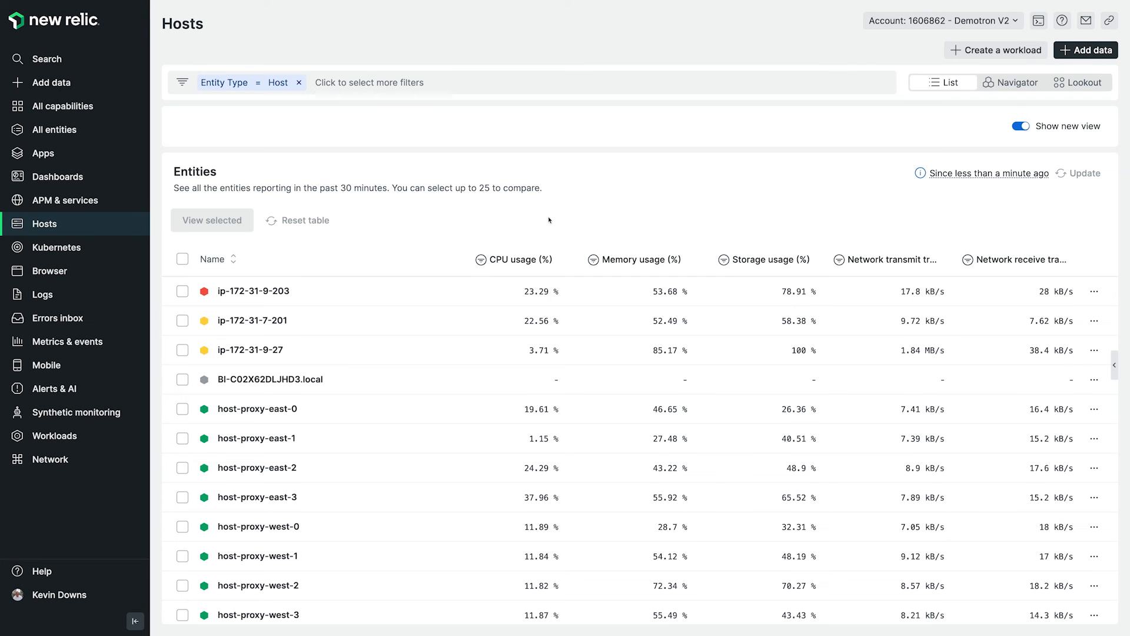
click(612, 260)
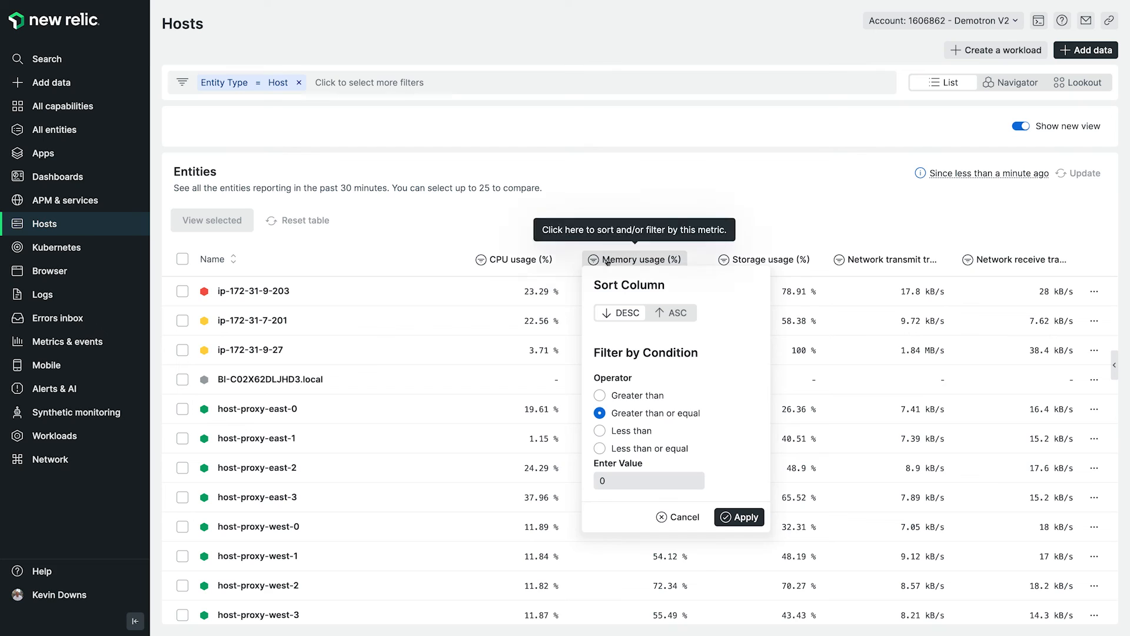
click(609, 483)
text(50)
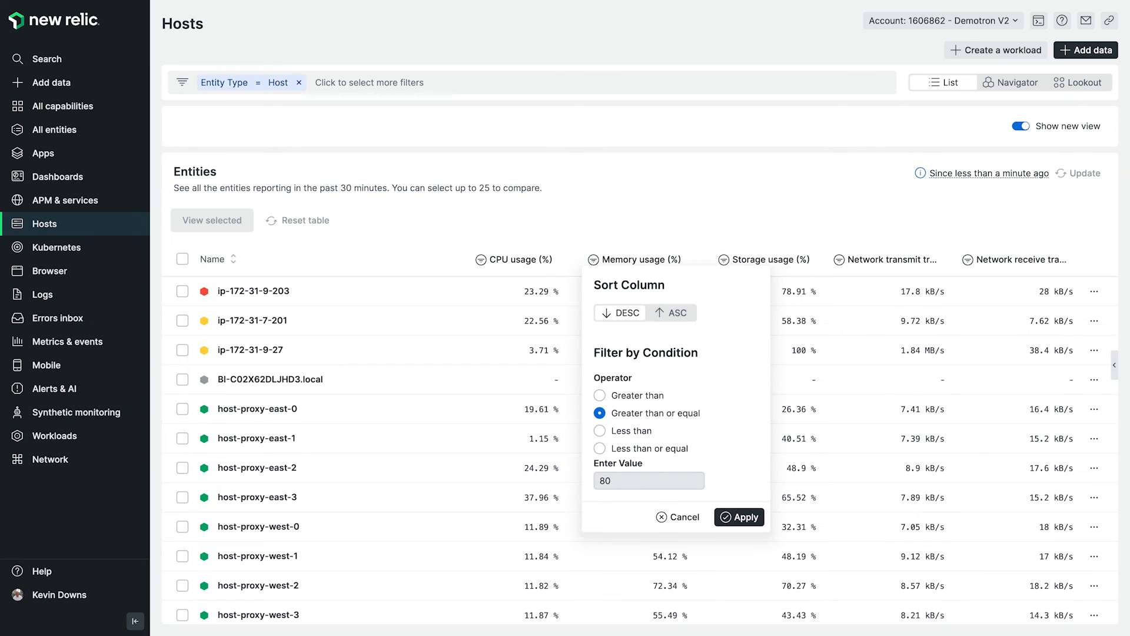
key(Return)
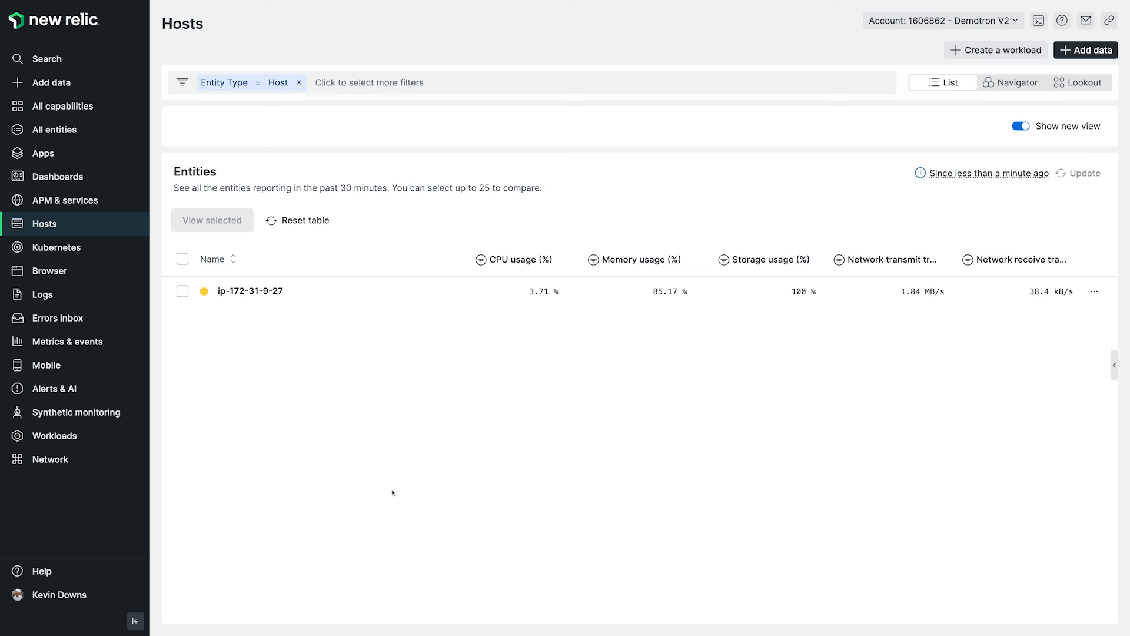
Step: View the summary of host ip-172-31-9-27 from the filtered list and open its entity details
click(182, 291)
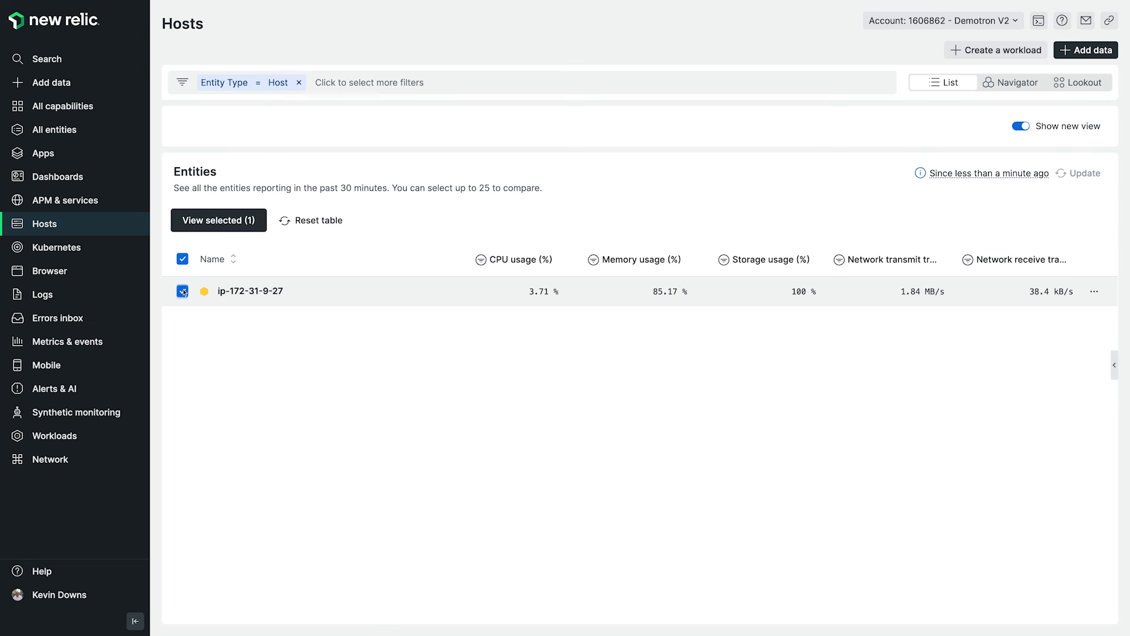
click(216, 222)
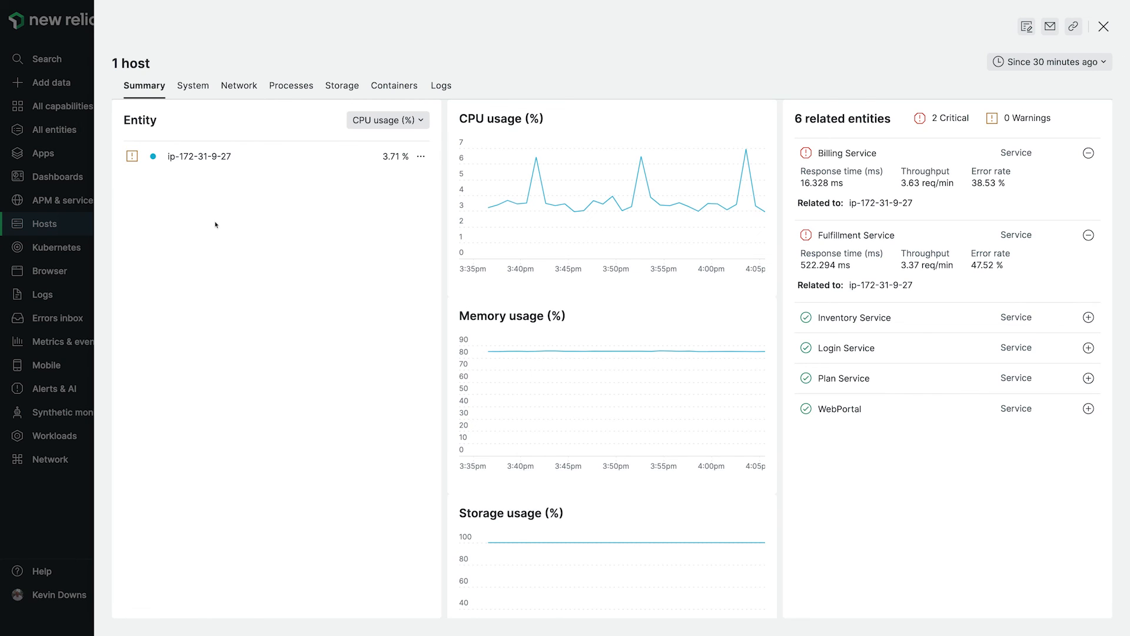
click(421, 157)
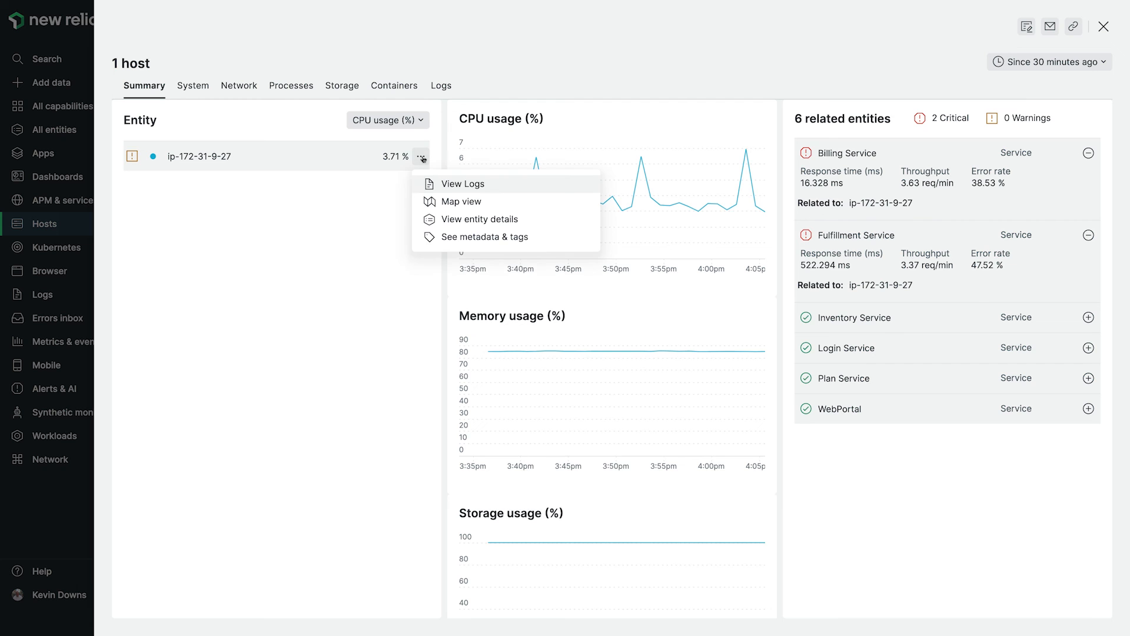
click(452, 221)
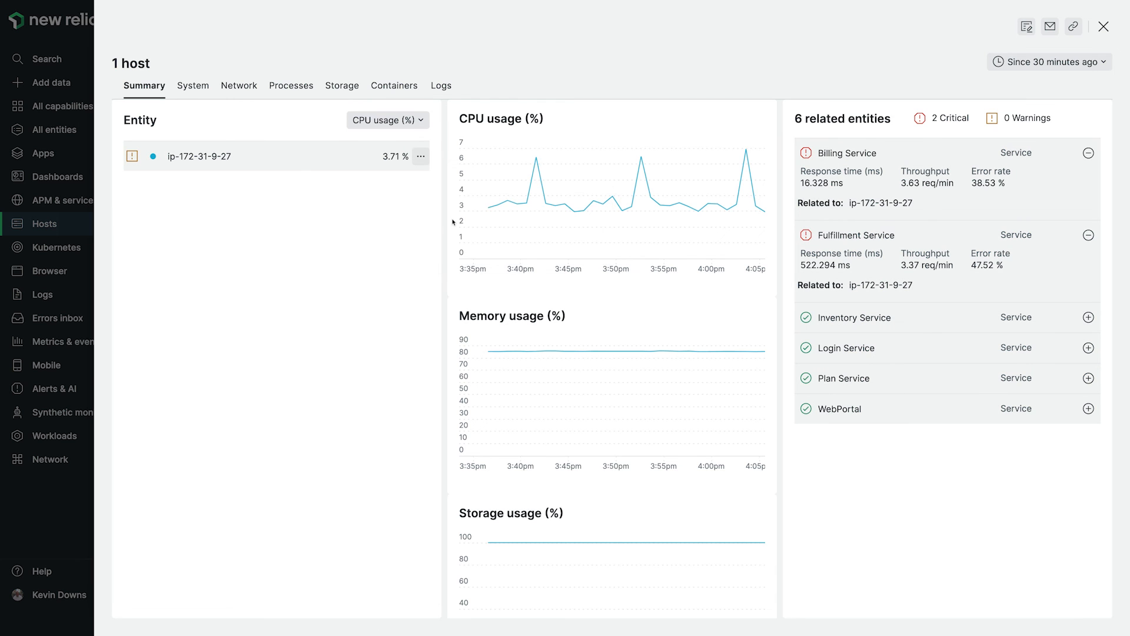